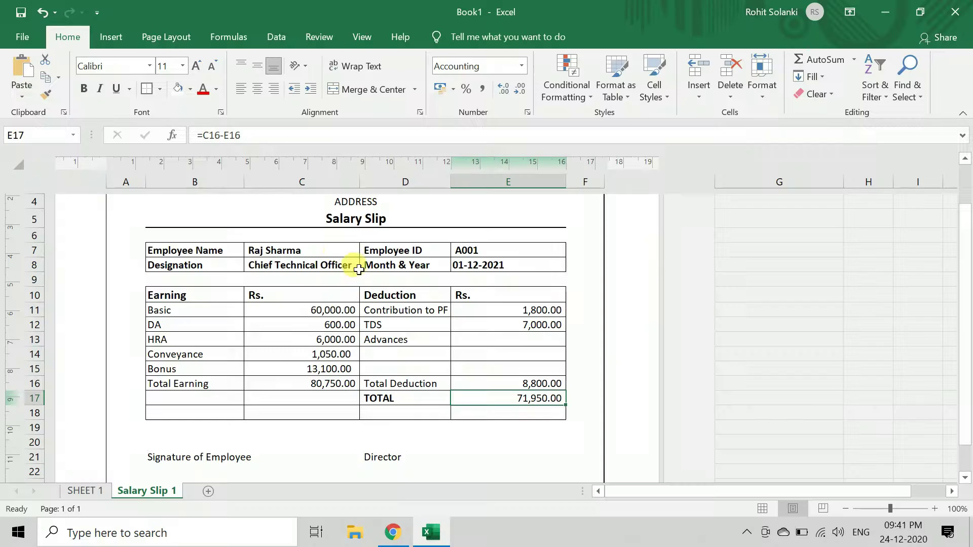
Pick an employee from C7's name dropdown and check the net total formula in E17
click(349, 251)
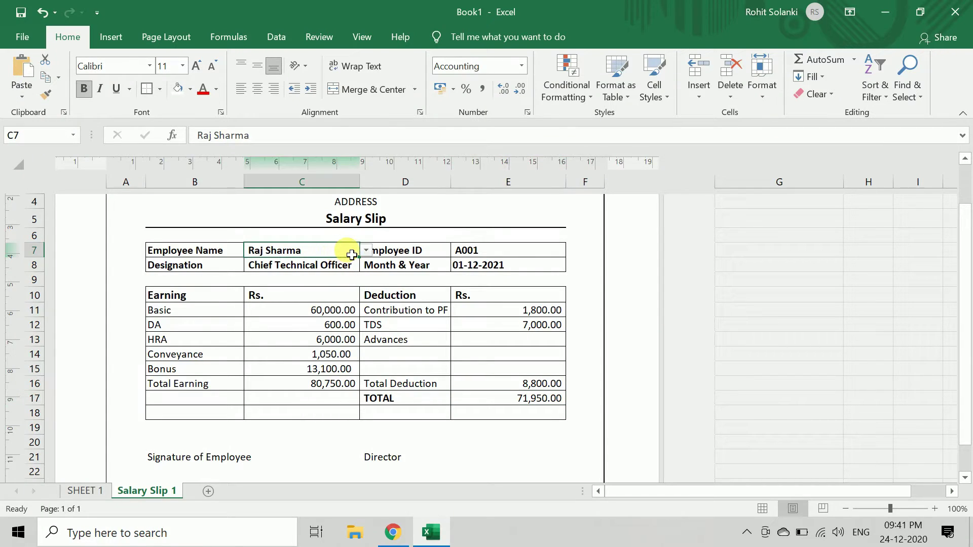
click(366, 250)
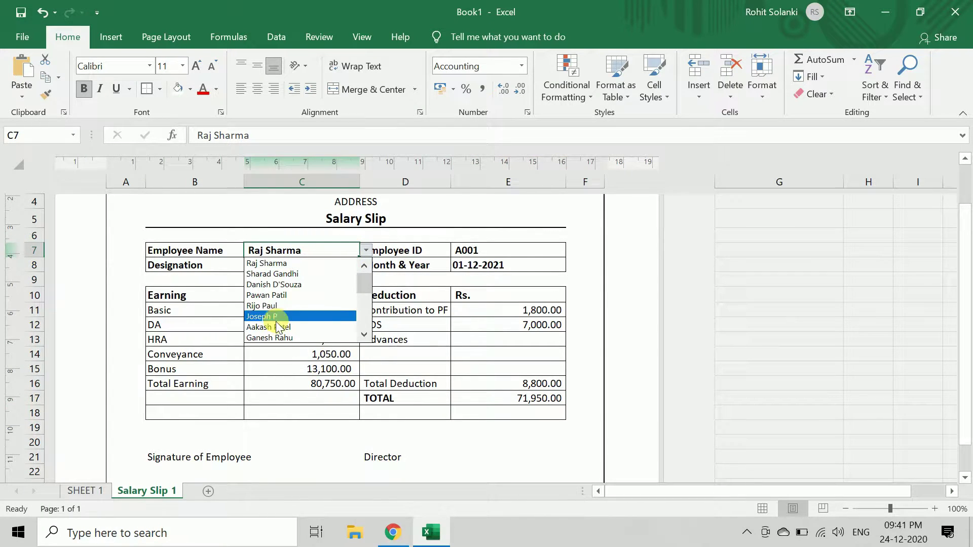
click(277, 327)
click(511, 401)
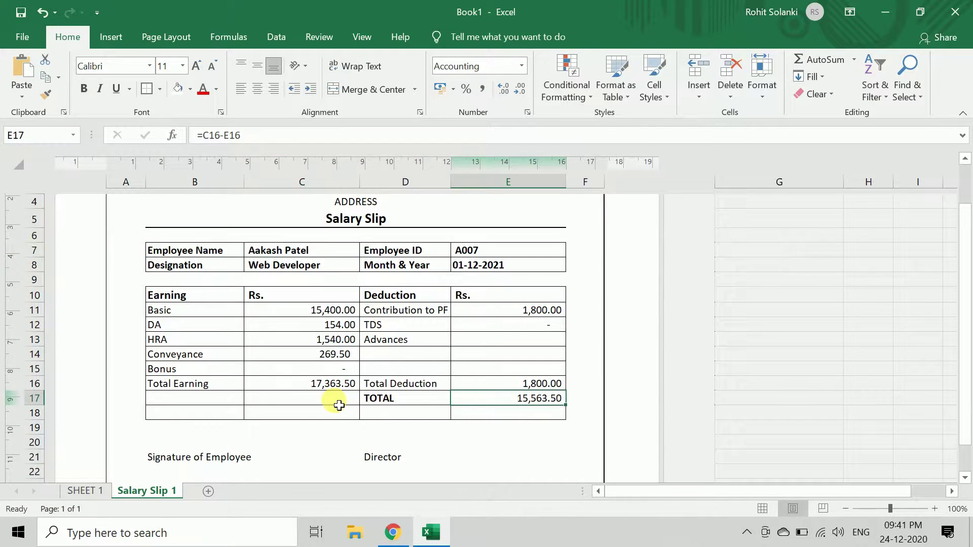
click(338, 410)
Switch C7 to a different employee further down the name list
click(349, 251)
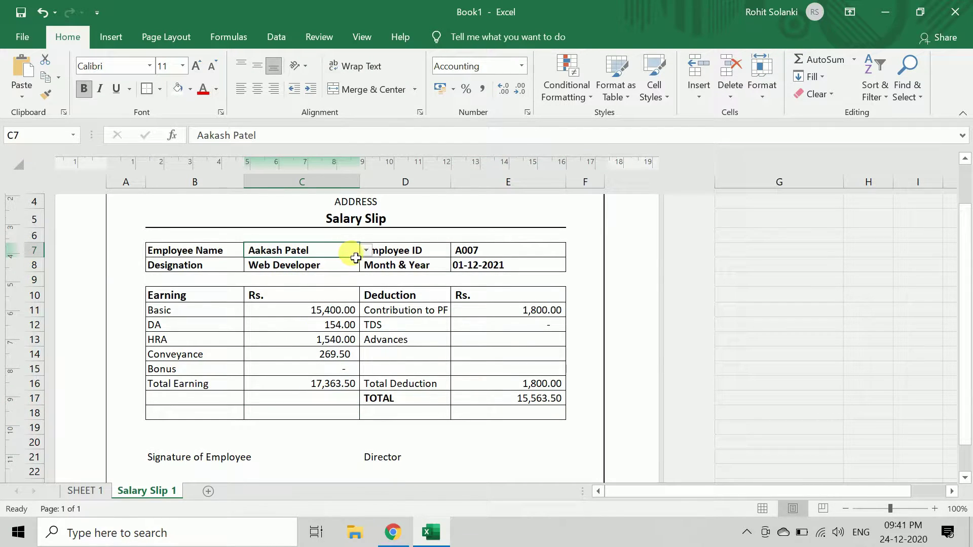
click(366, 251)
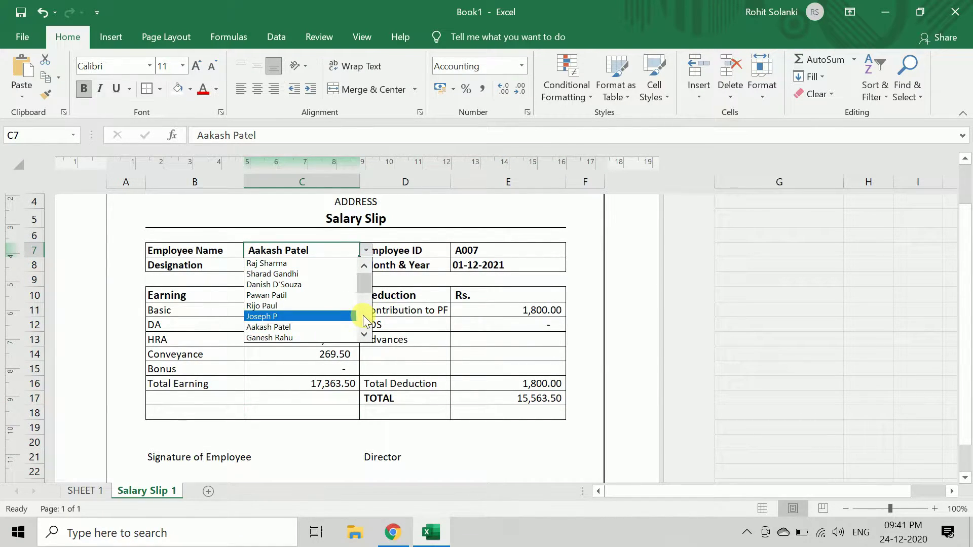
scroll(355, 324, down, 3)
click(325, 328)
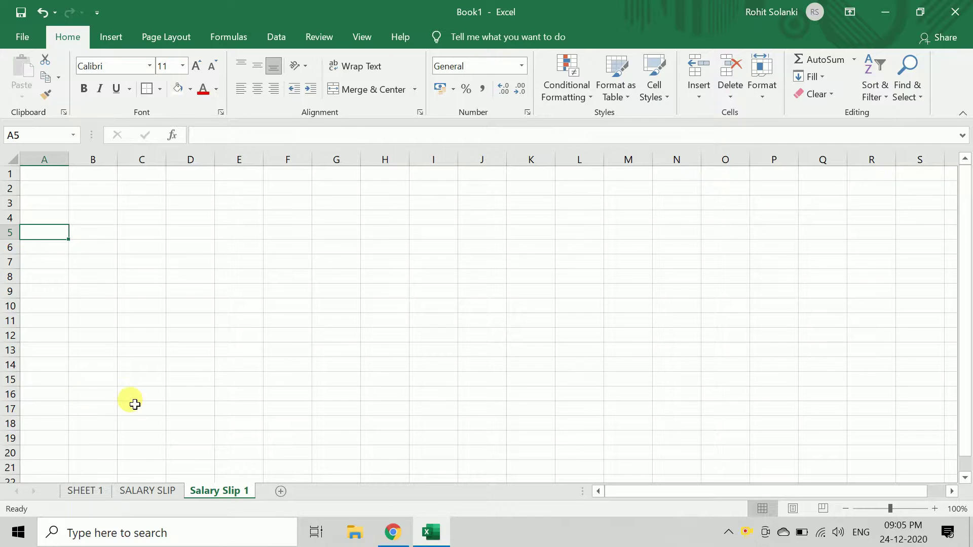
click(85, 491)
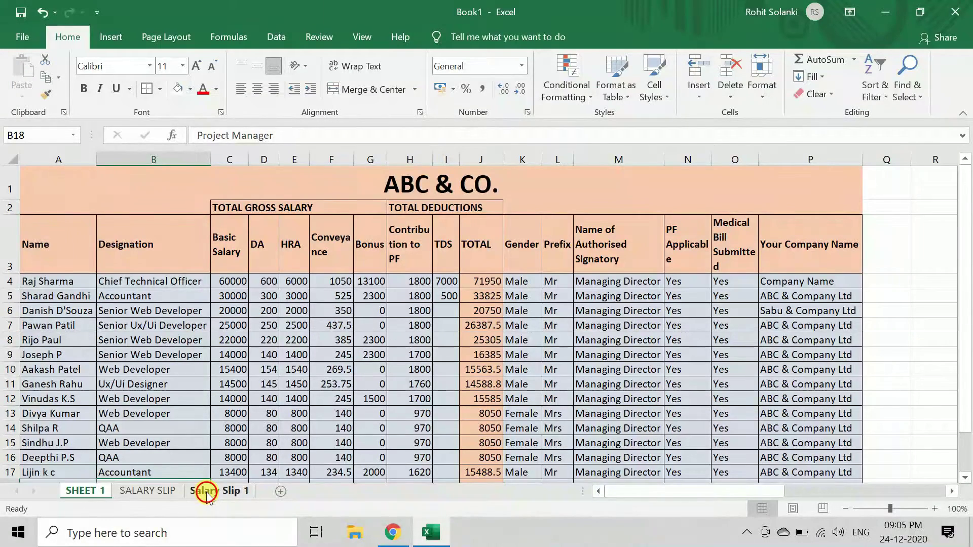
click(206, 491)
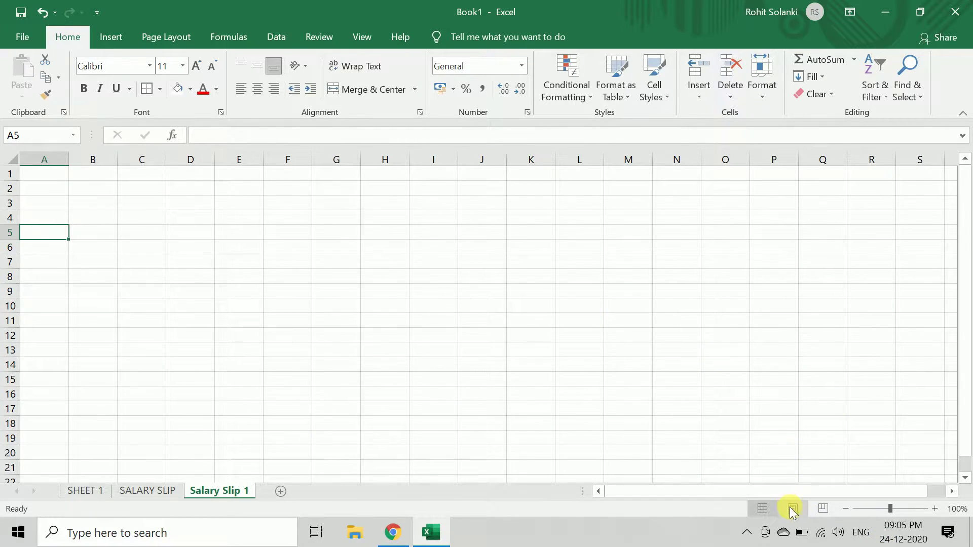
Show Salary Slip 1 in Page Layout view and begin a label in A8
click(791, 507)
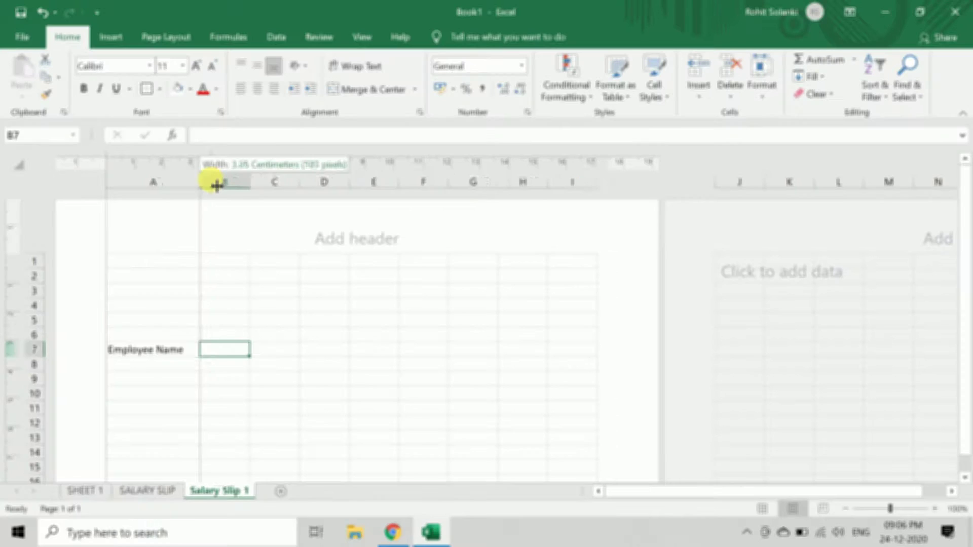
drag(216, 186, 215, 187)
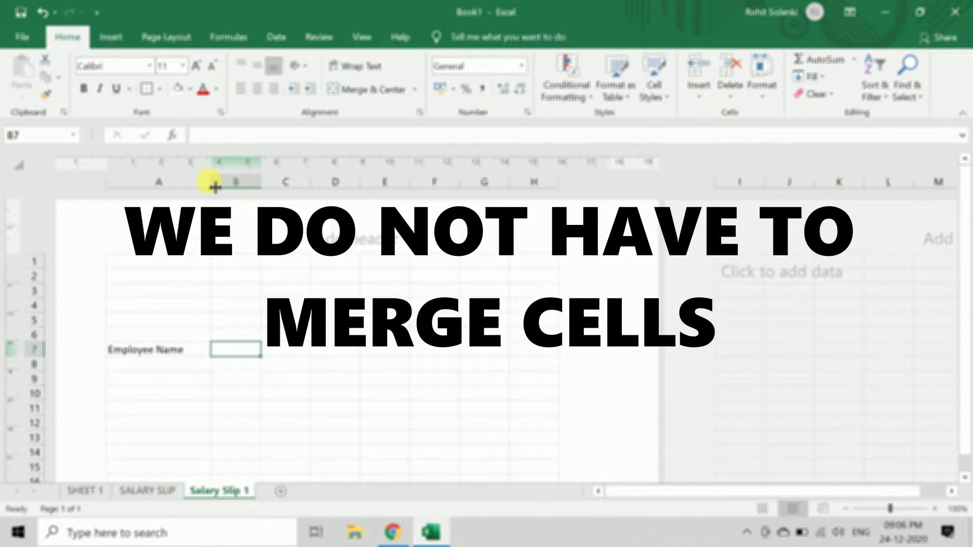
click(167, 369)
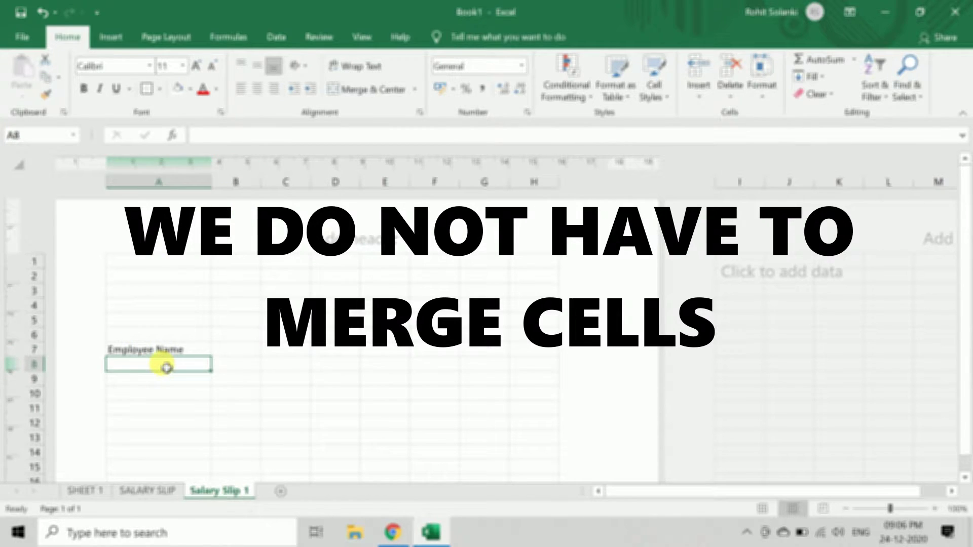
text(D)
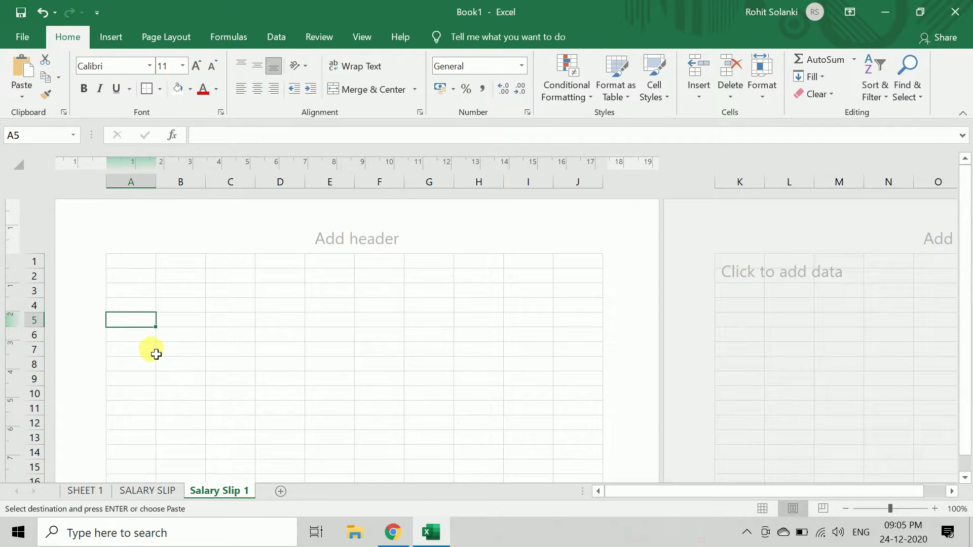
Label A7 'Employee Name' and widen column A to fit it
click(152, 356)
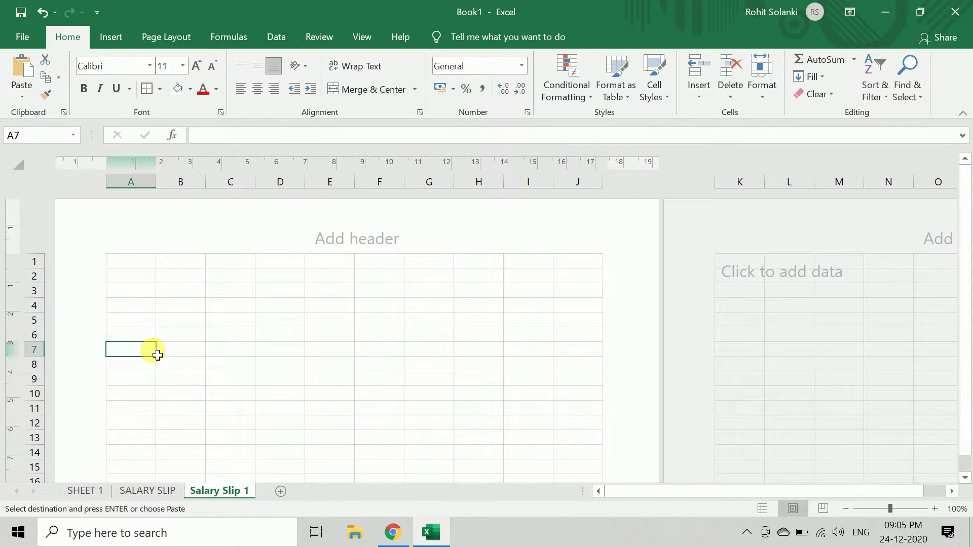
text(Employee Name)
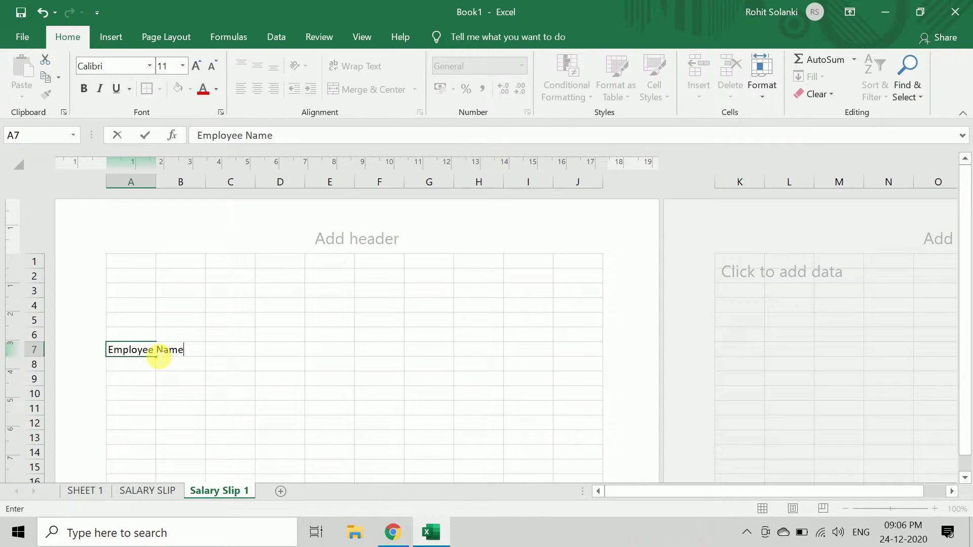
click(157, 357)
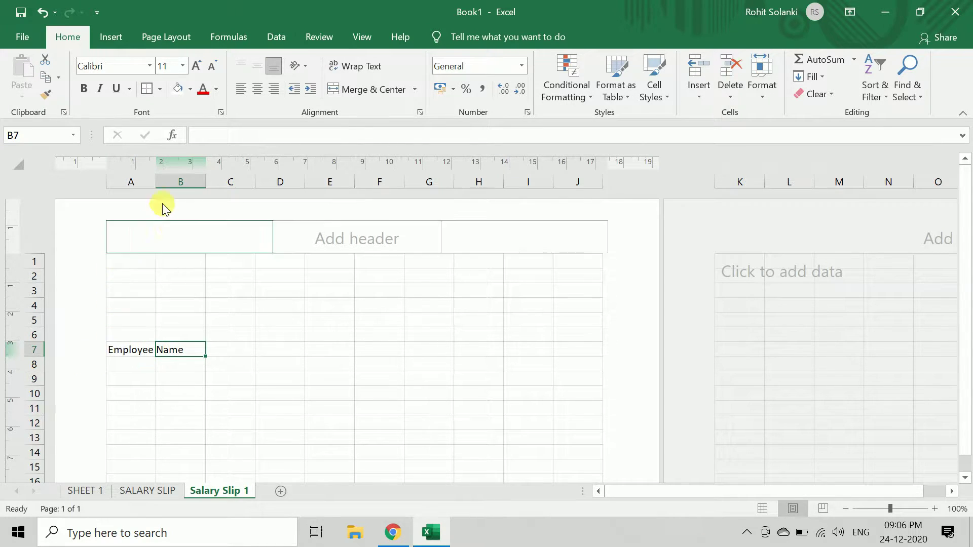
drag(161, 187, 217, 186)
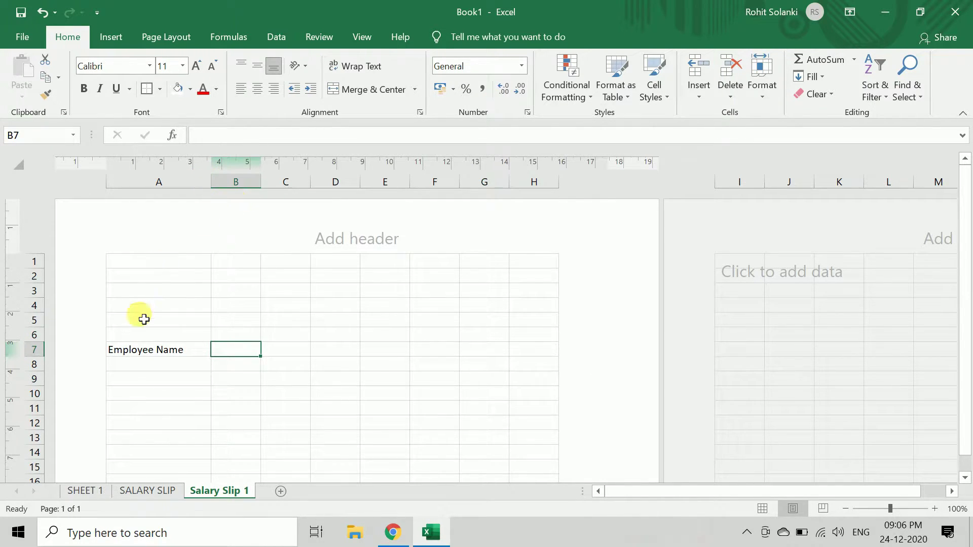
Enter 'Designation' in A8 and widen column B
click(167, 368)
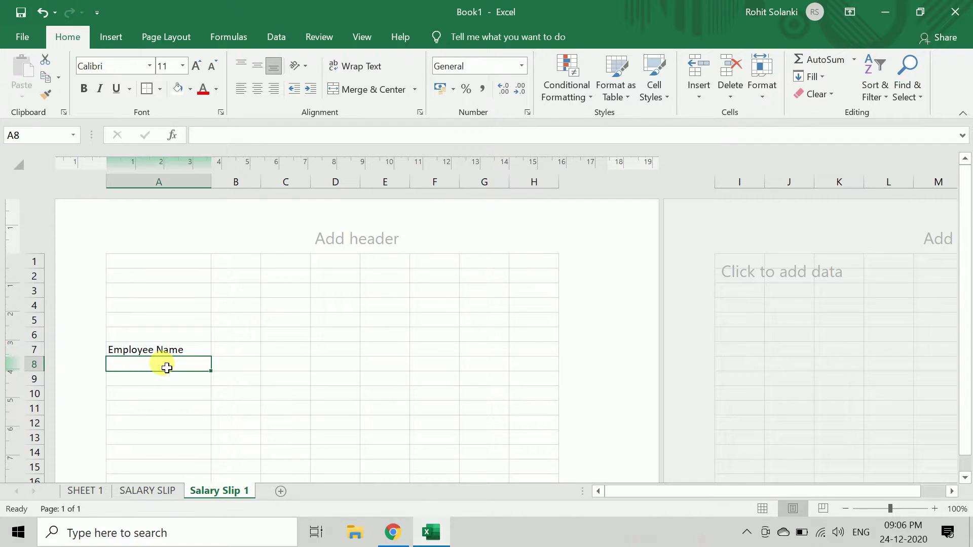
text(Designation)
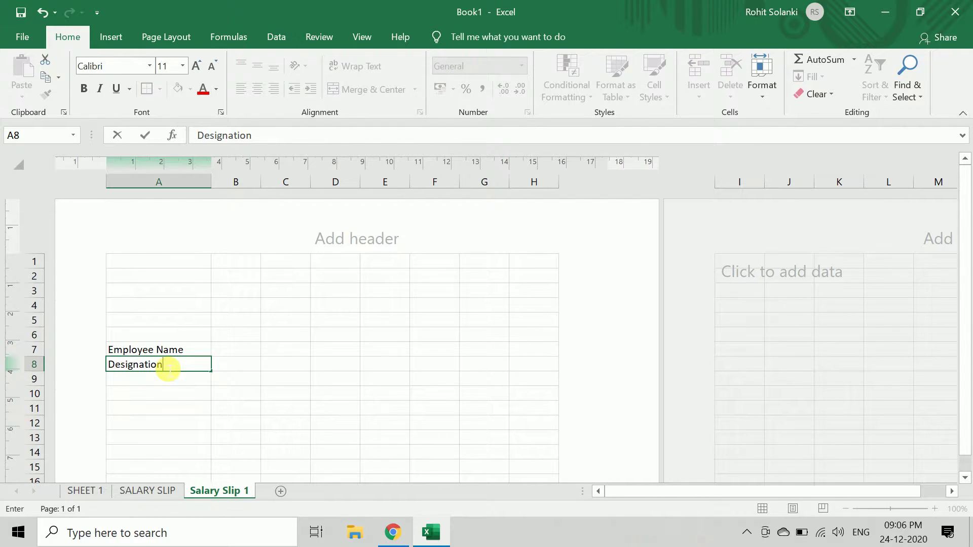
click(237, 376)
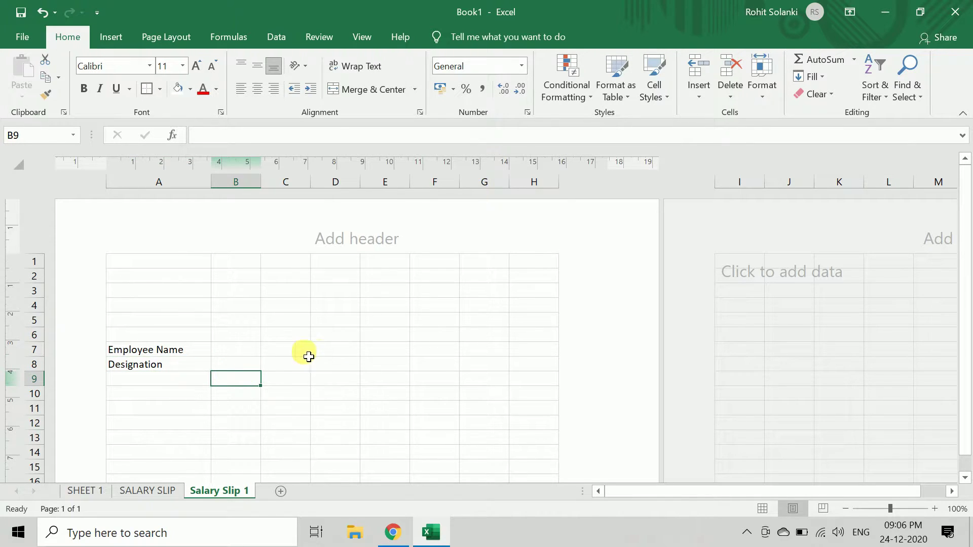
drag(261, 184, 554, 197)
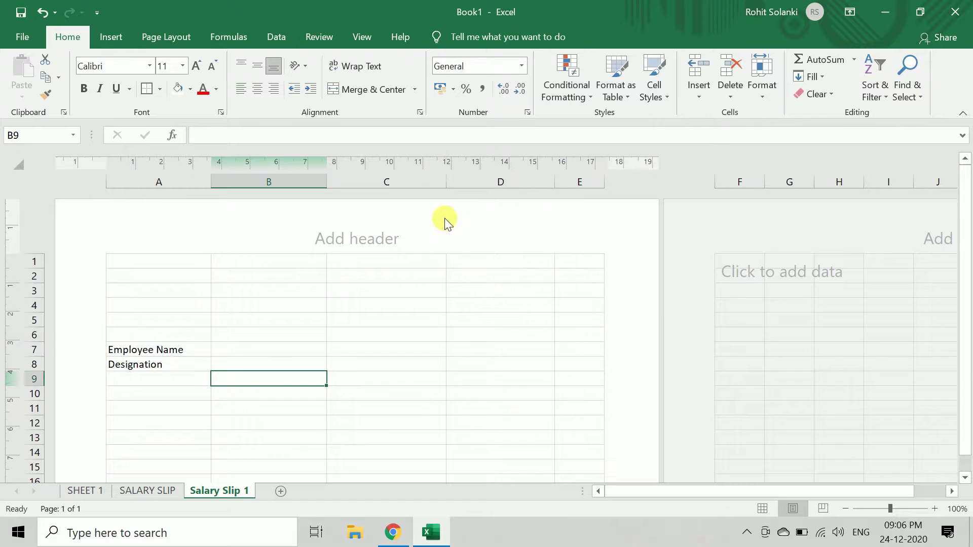
Enter 'Employee ID' in C7 and 'Month & Year' in C8
click(349, 350)
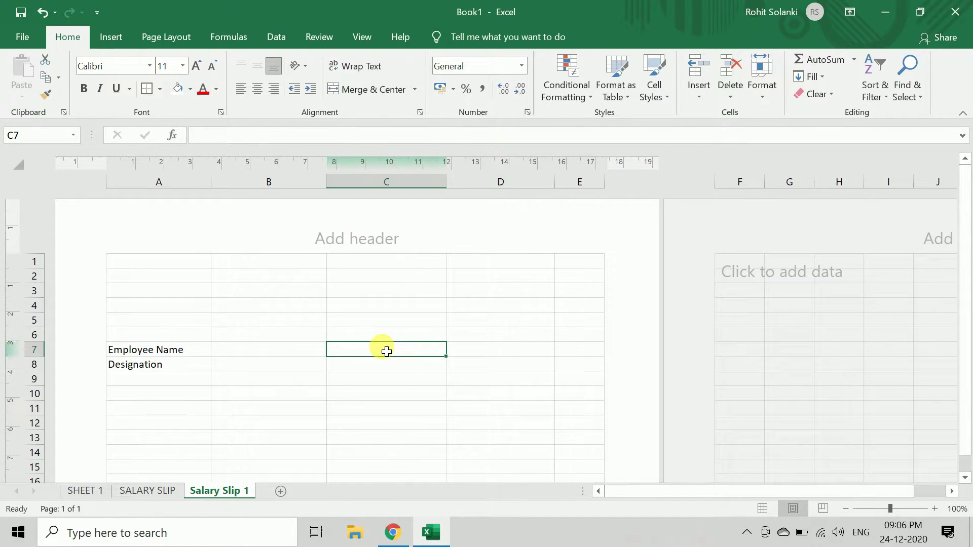
text(Employee ID)
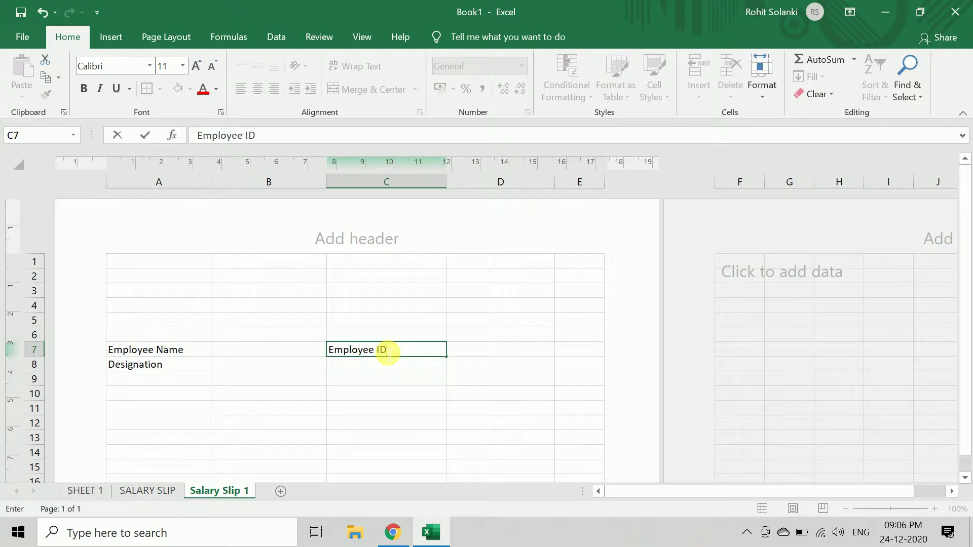
key(Return)
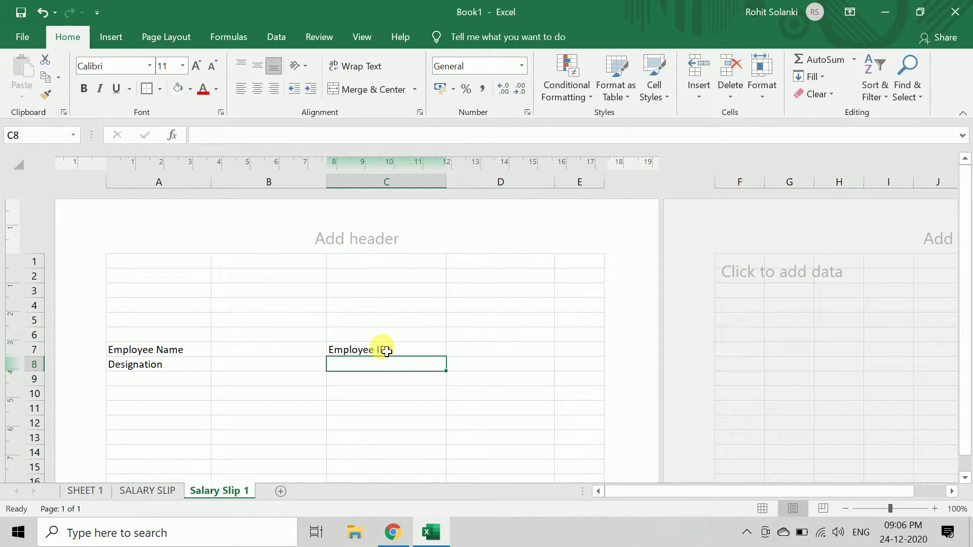
text(Month & Year)
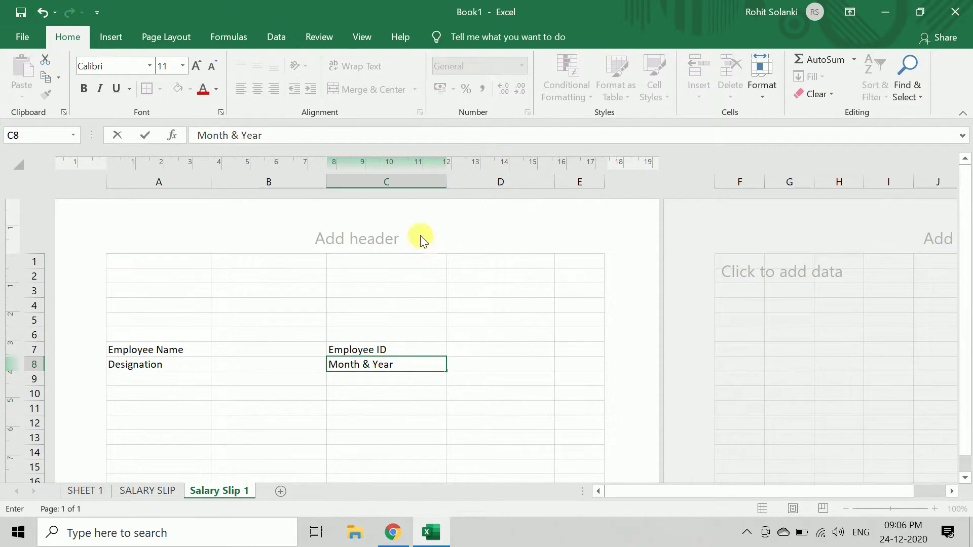
Resize columns B–D and insert blank margin columns at A and F around the slip
click(444, 186)
drag(450, 190, 428, 186)
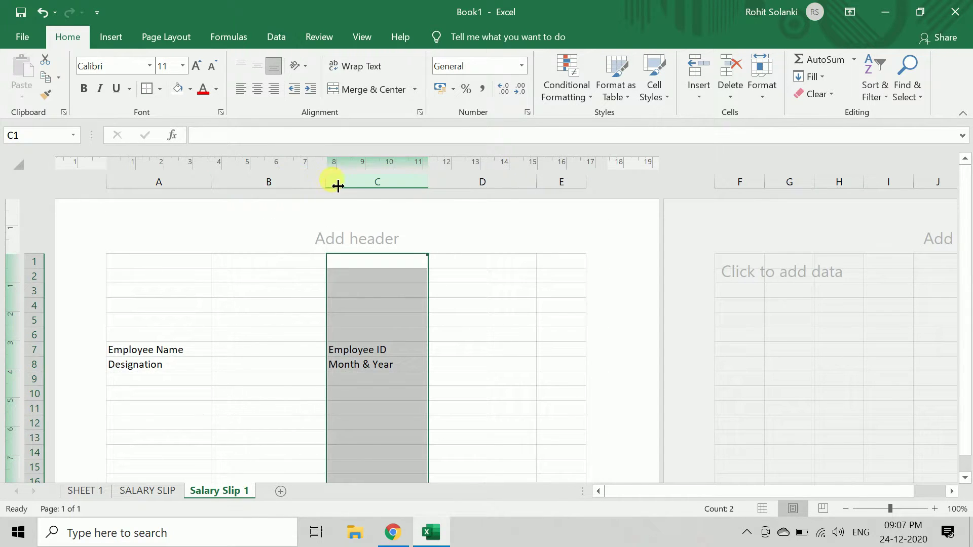
drag(327, 185, 334, 185)
drag(545, 186, 565, 195)
click(557, 364)
click(203, 182)
click(698, 71)
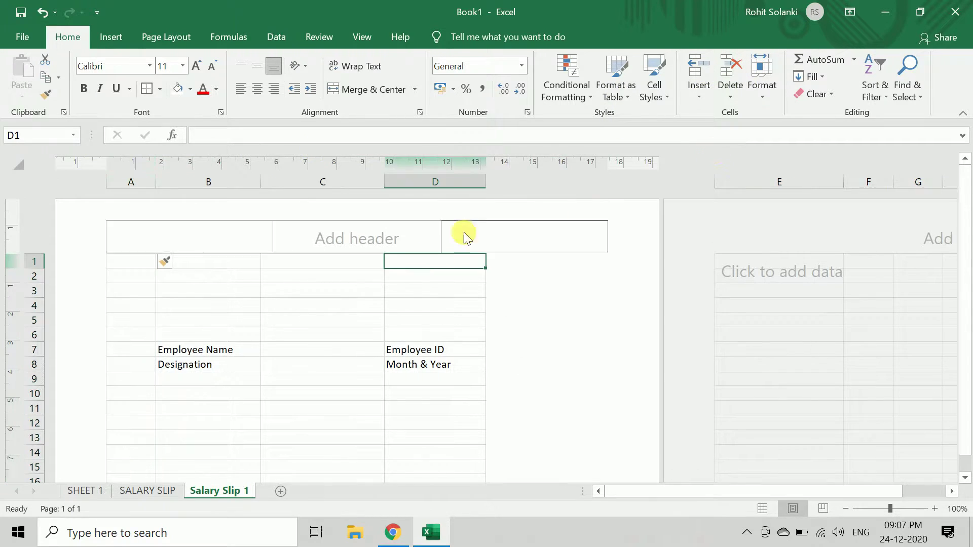
click(779, 182)
click(698, 97)
click(719, 152)
click(435, 320)
drag(156, 185, 145, 186)
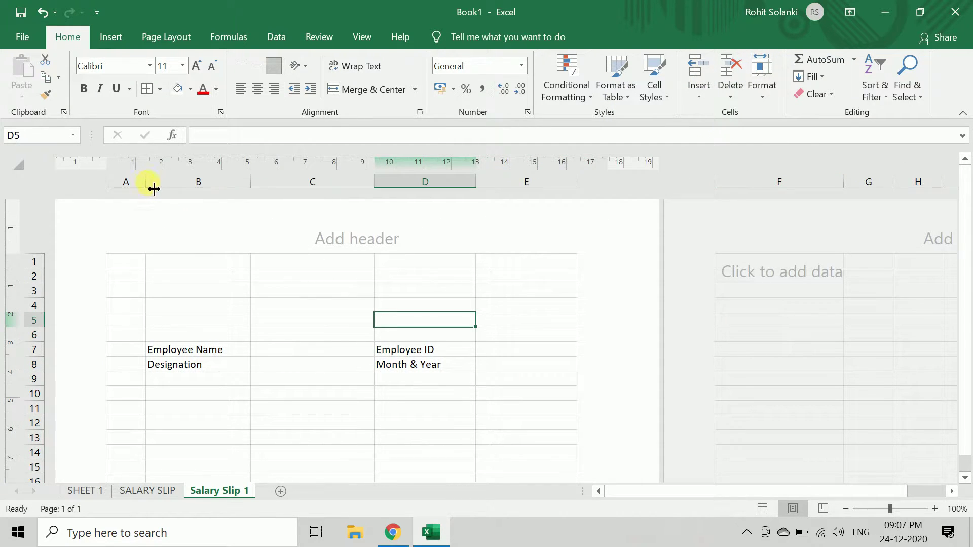
drag(384, 185, 354, 187)
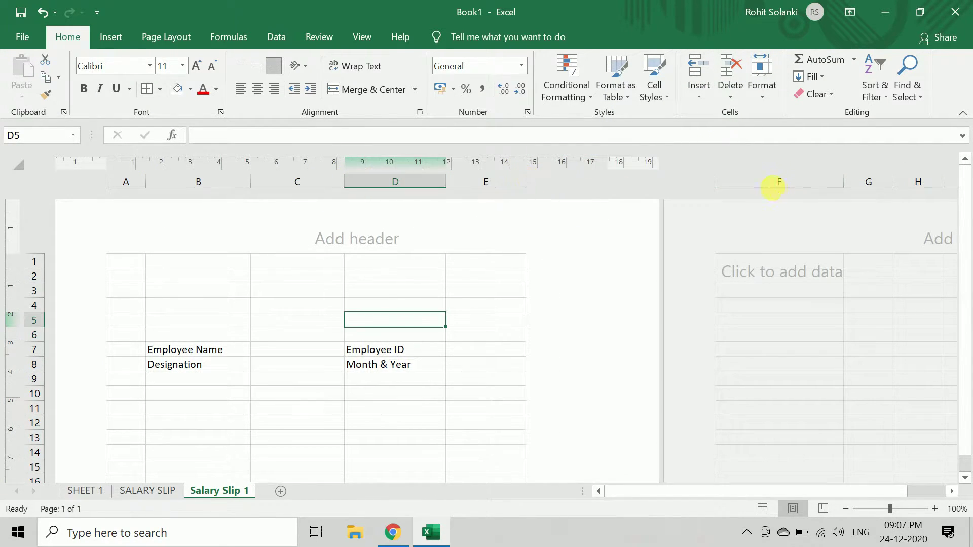
click(771, 185)
click(698, 71)
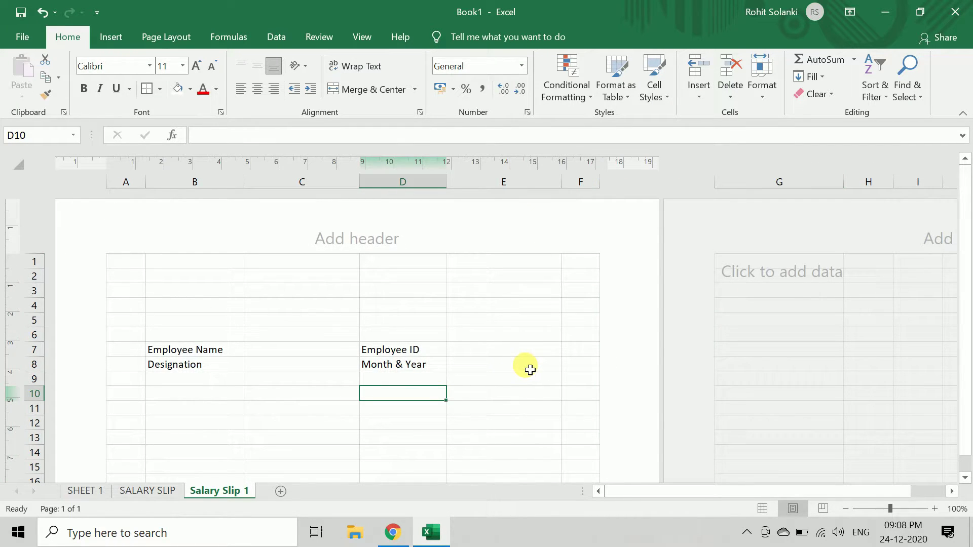
Enter headers Earning, Rs., Deduction, Rs. in B10:E10 and select them
click(210, 397)
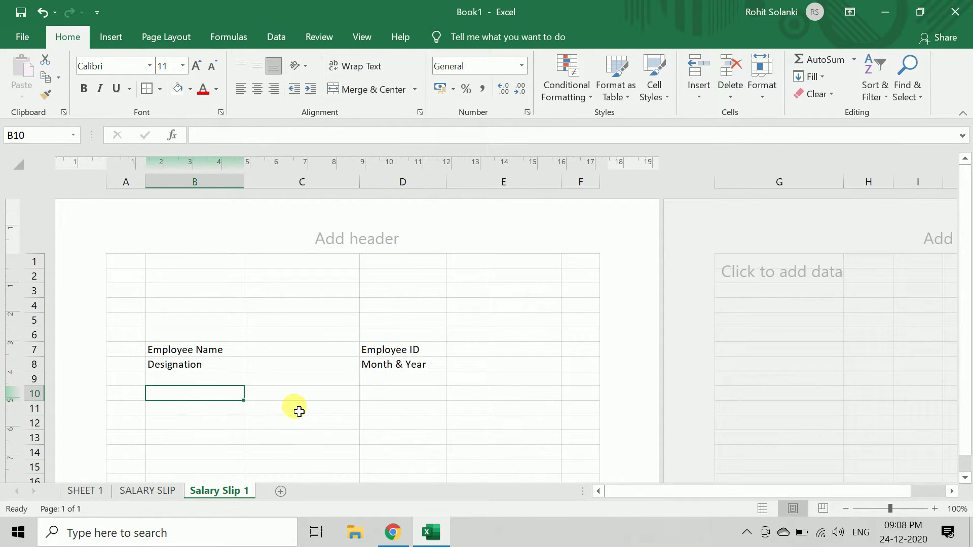
text(Earning)
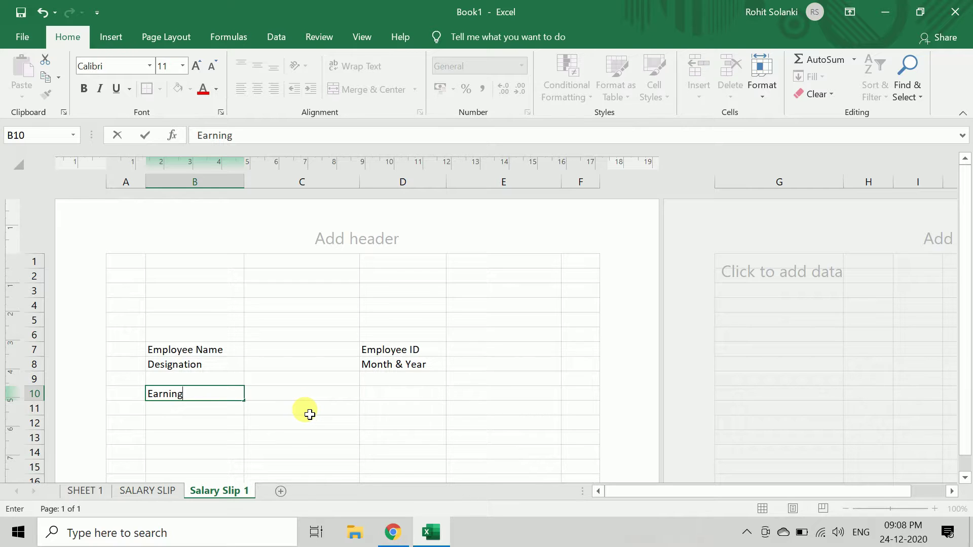
key(Tab)
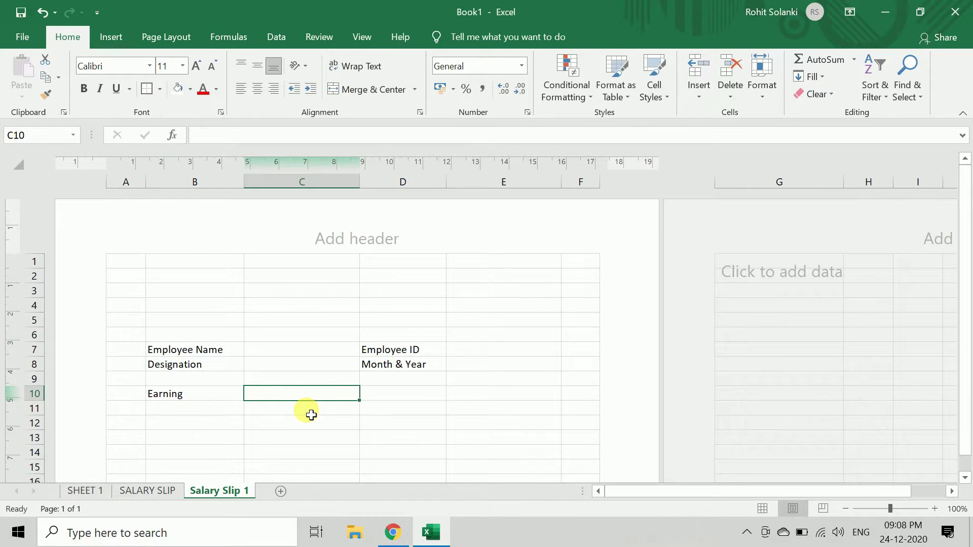
text(Rs.)
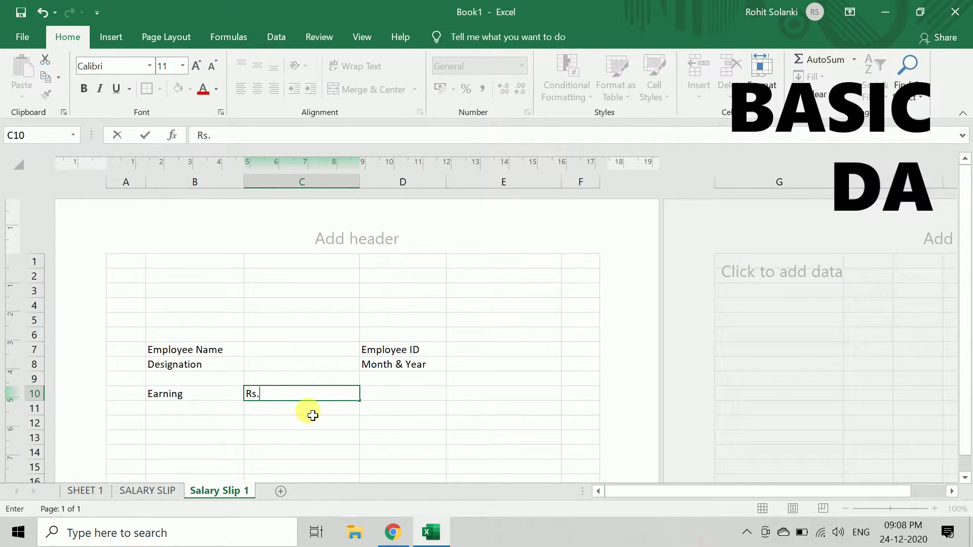
key(Tab)
key(Tab)
key(Left)
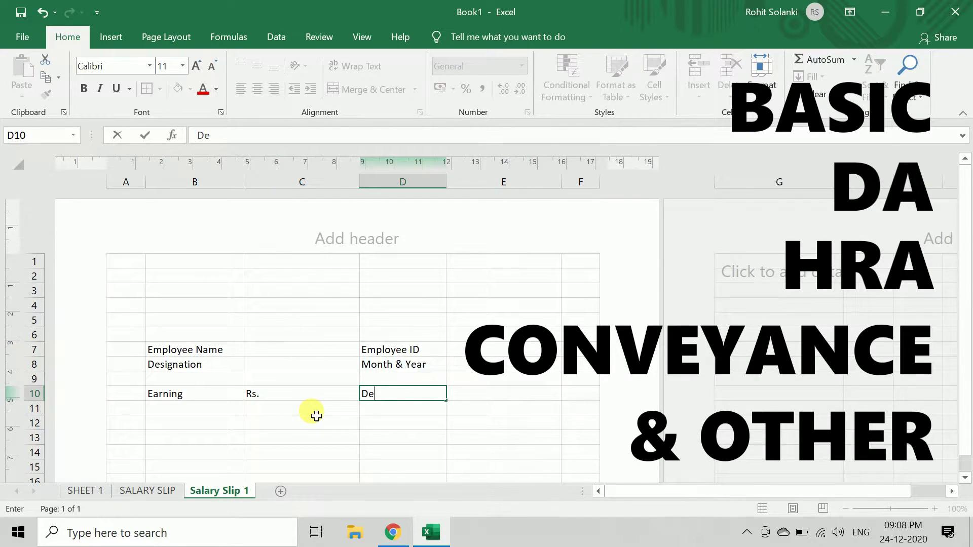
text(duction)
key(Tab)
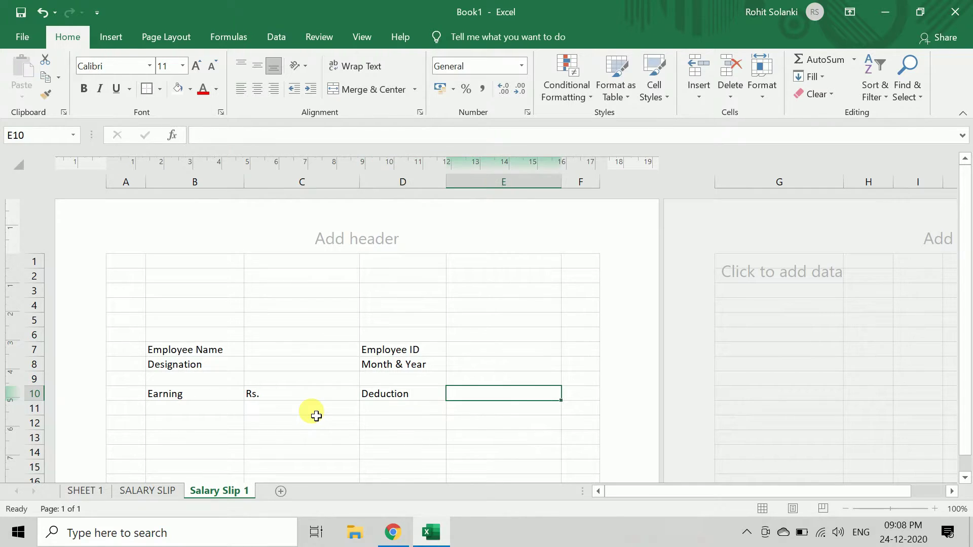
text(Rs.)
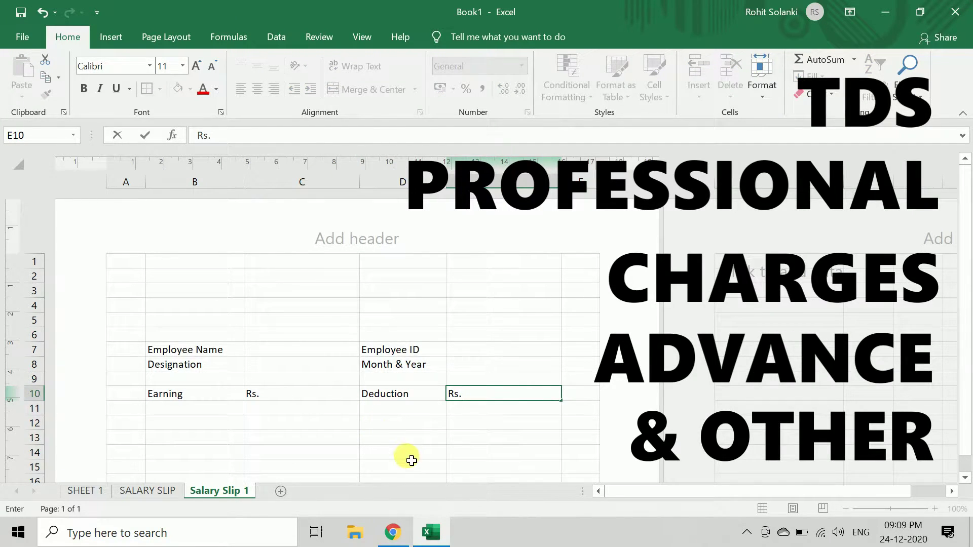
click(408, 453)
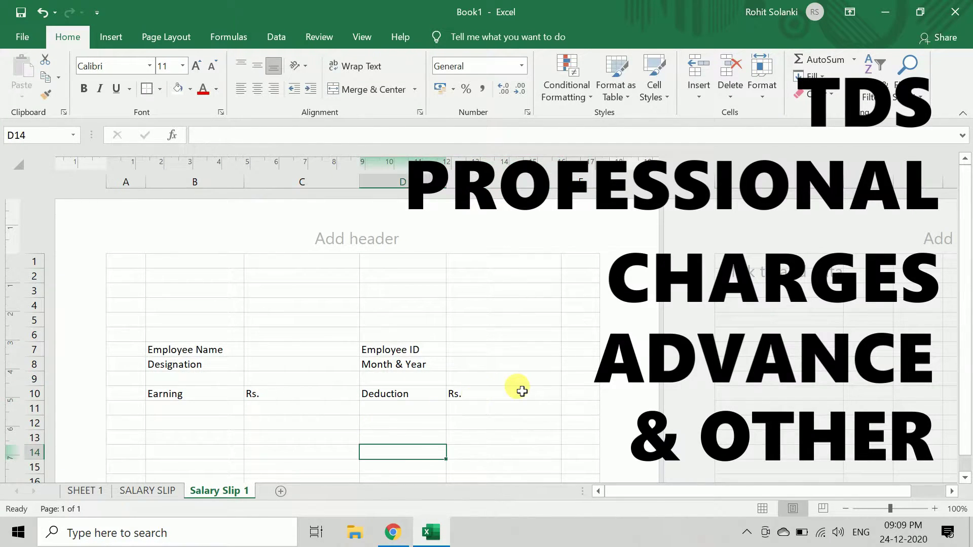
drag(522, 392, 210, 397)
Bold the row 10 headers and apply All Borders to the employee details B7:E8
key(ctrl+b)
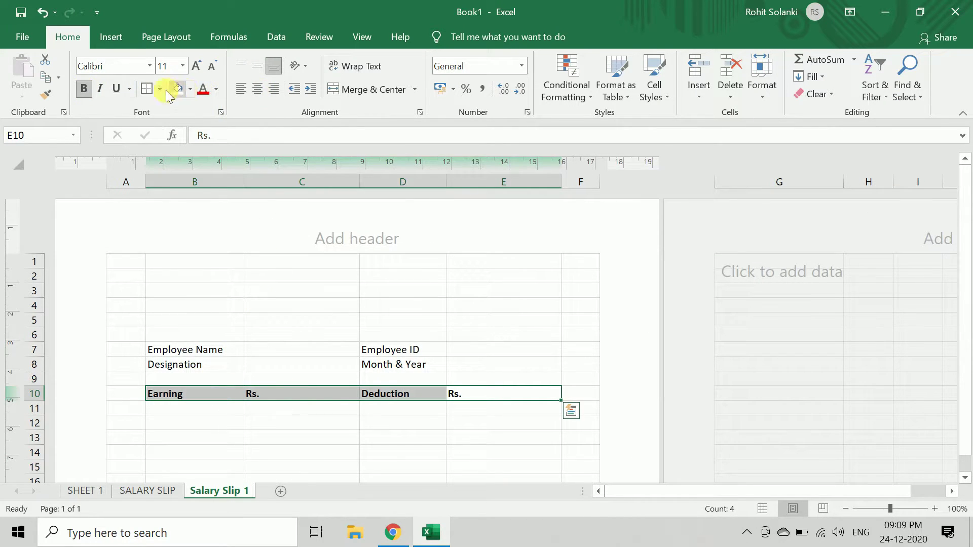
click(160, 89)
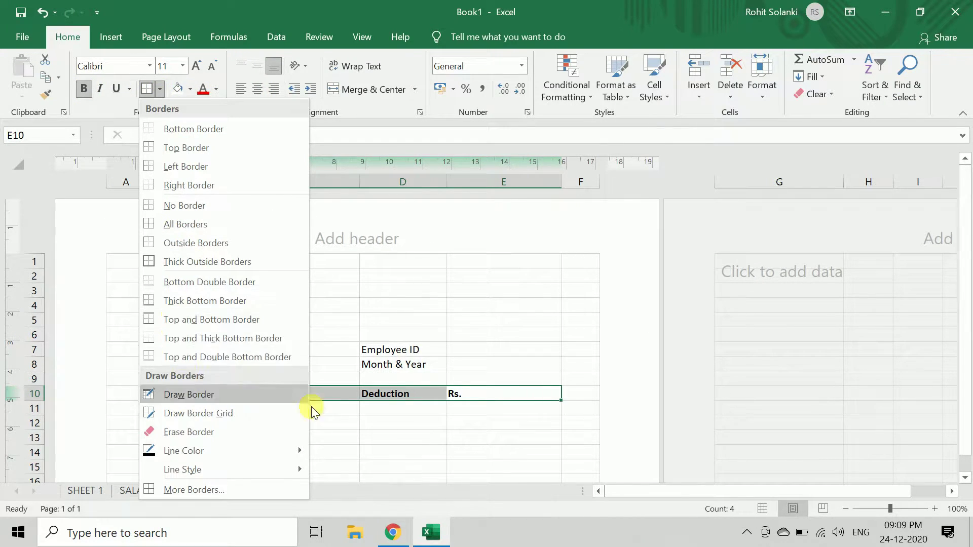
click(283, 410)
drag(173, 350, 496, 363)
click(160, 89)
click(182, 185)
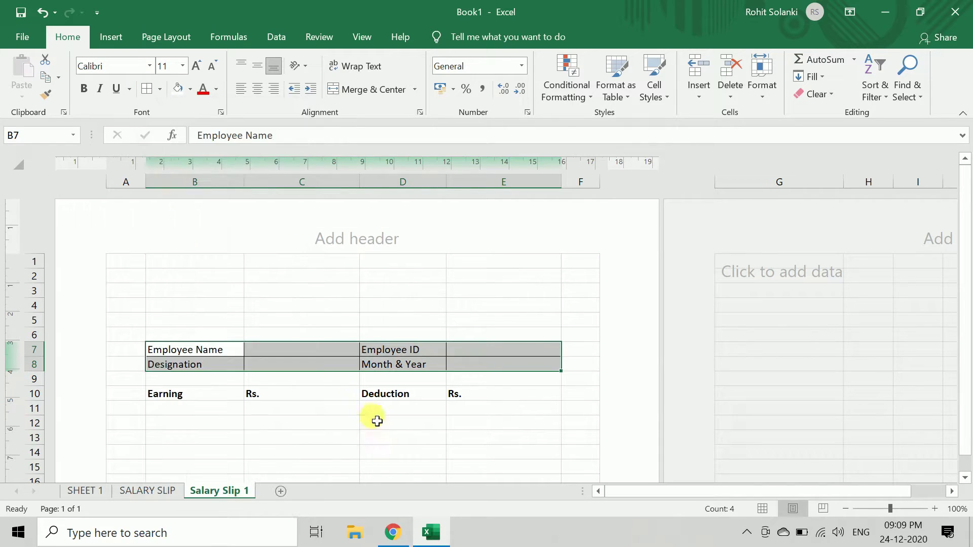
click(403, 422)
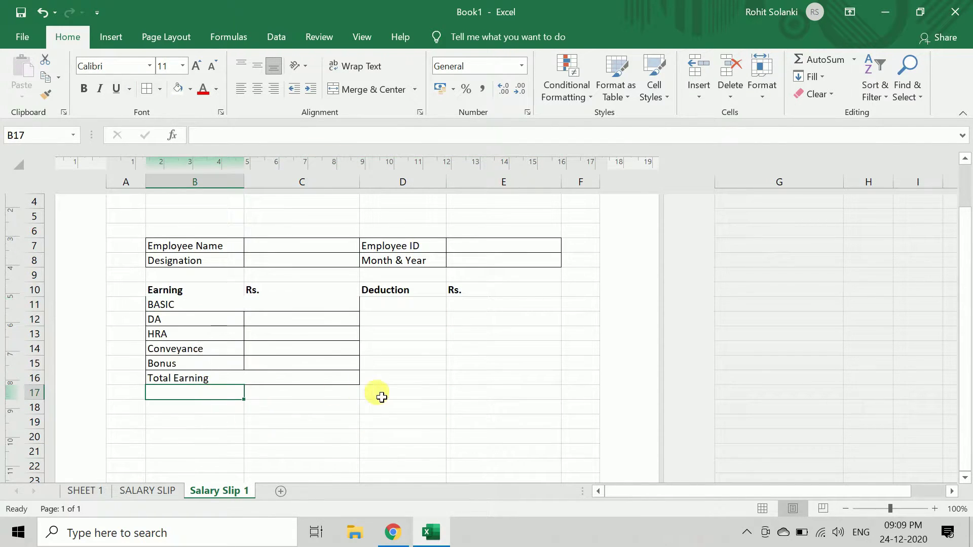
Keep the Total Earning label left-aligned and paste the deduction labels into column D
click(213, 379)
click(372, 89)
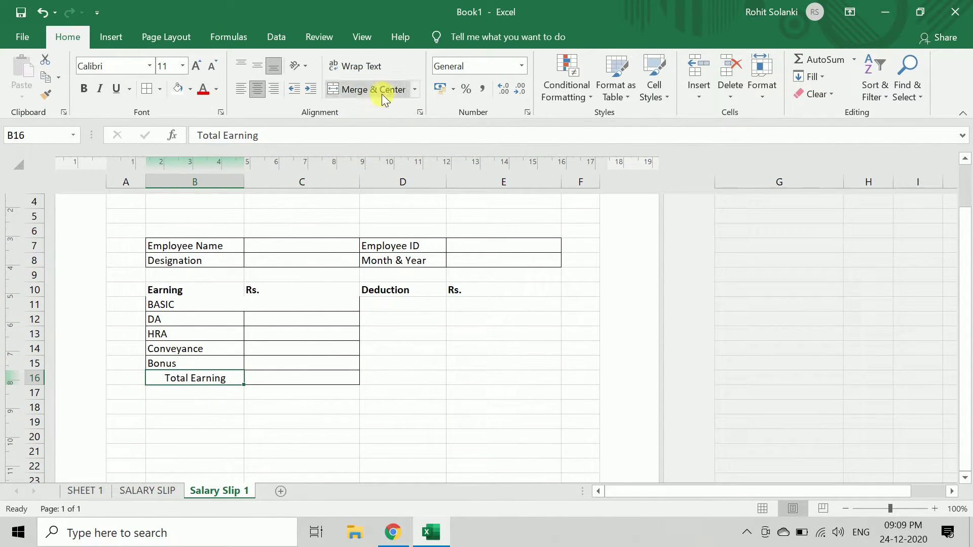
drag(203, 378, 265, 375)
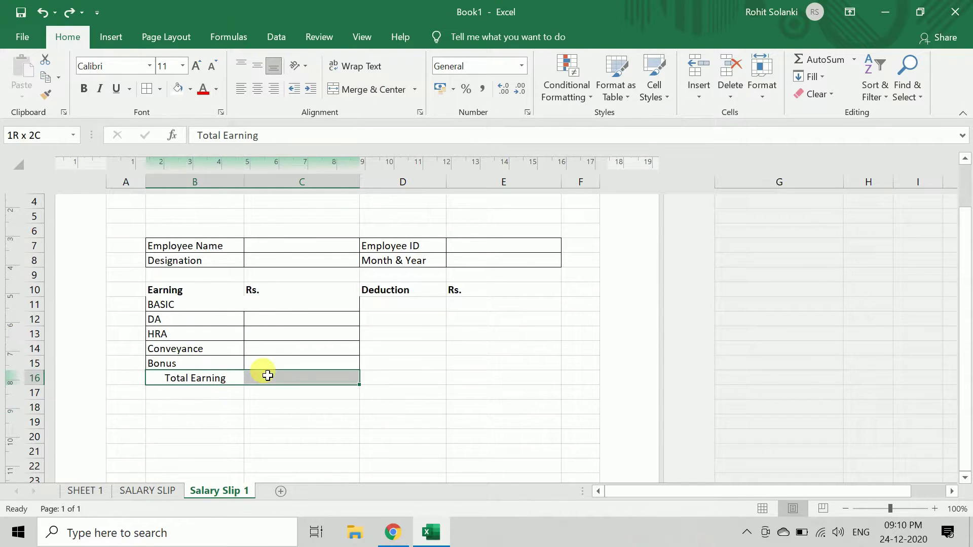
click(218, 393)
click(213, 379)
click(257, 89)
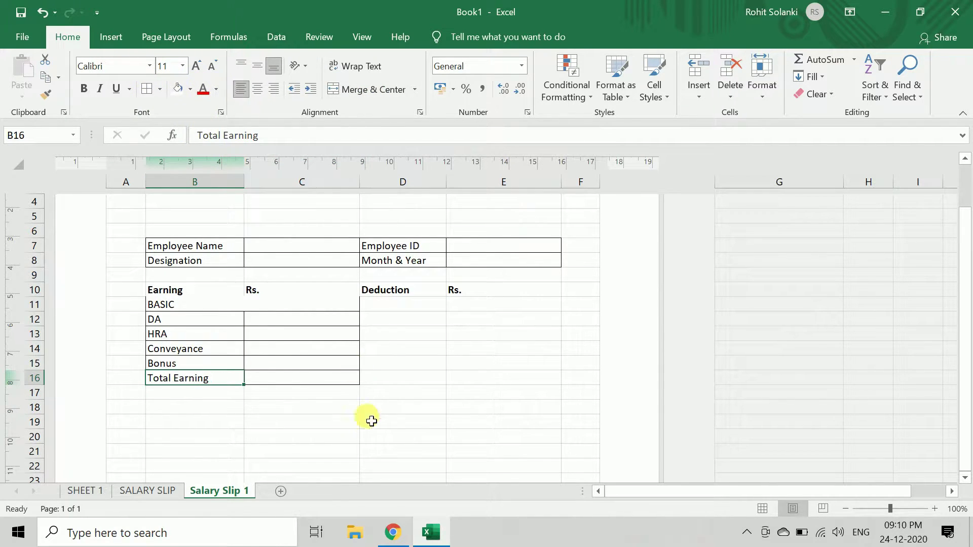
click(369, 420)
text(Contribution to PF TDS Advances   Total Deduction TOTAL)
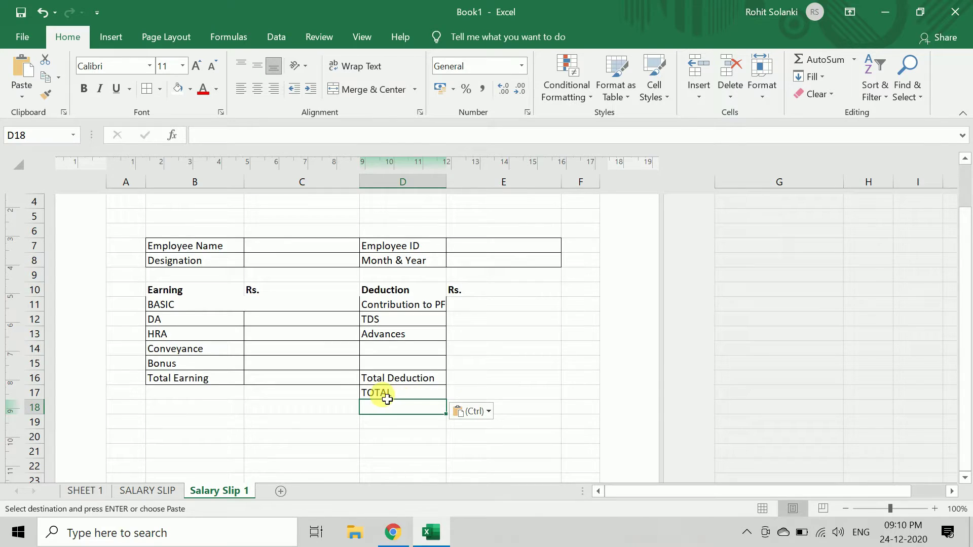
click(286, 384)
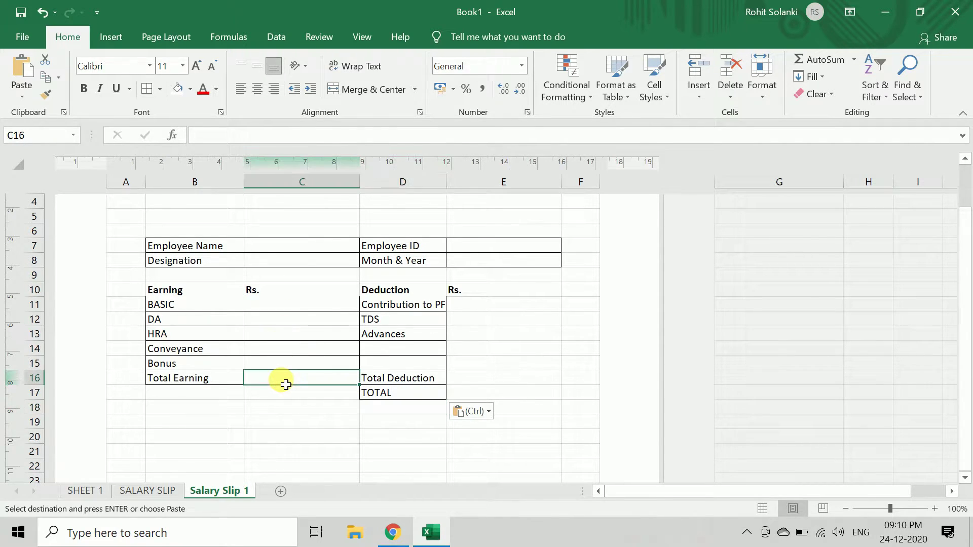
text(=)
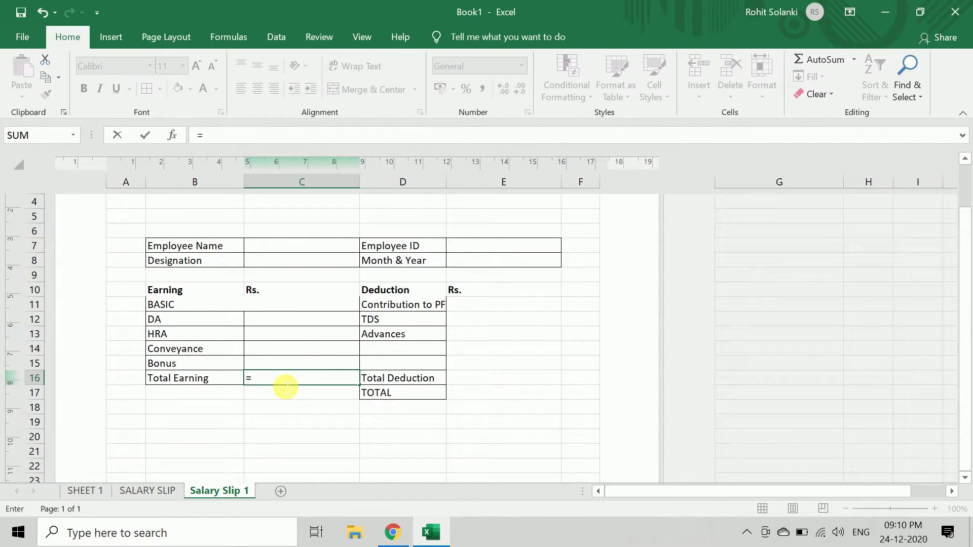
key(Escape)
click(341, 449)
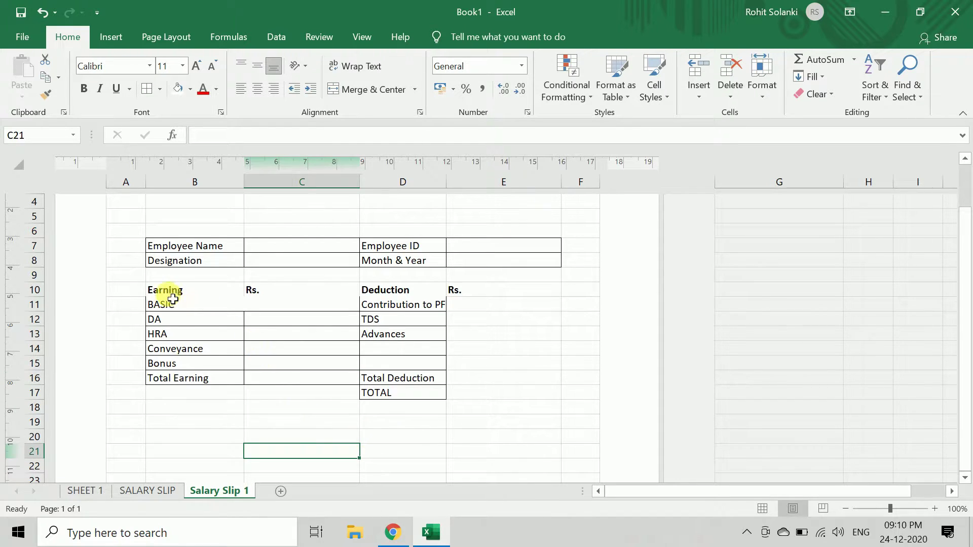
Apply All Borders to the pay table, enlarge the row 10 headers, and widen column D
mouse_move(167, 289)
mouse_down()
mouse_move(503, 318)
mouse_move(539, 407)
mouse_up()
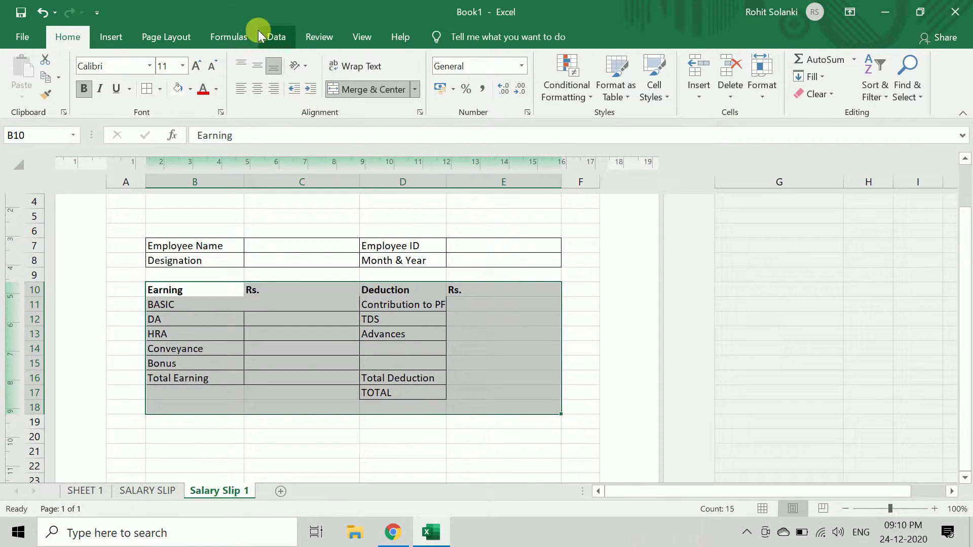
click(152, 88)
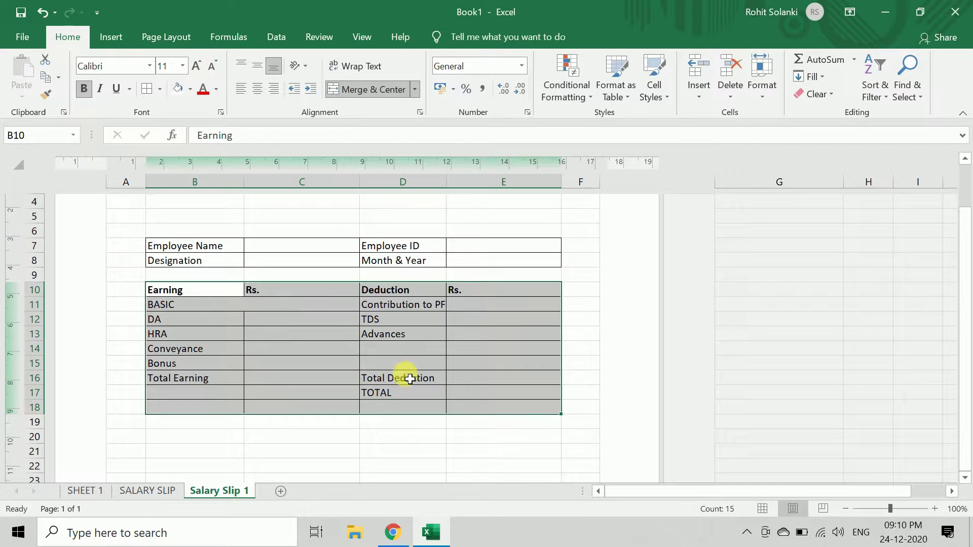
click(461, 378)
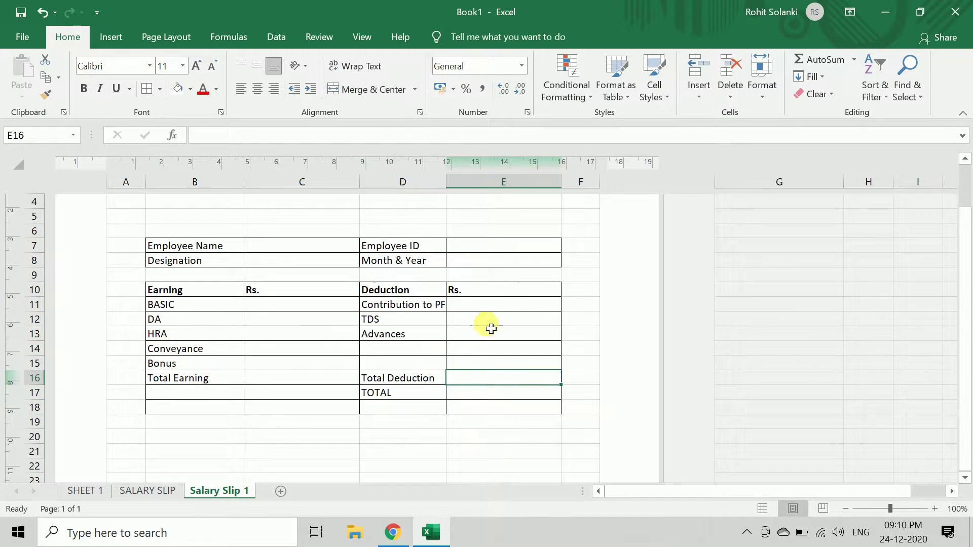
click(253, 303)
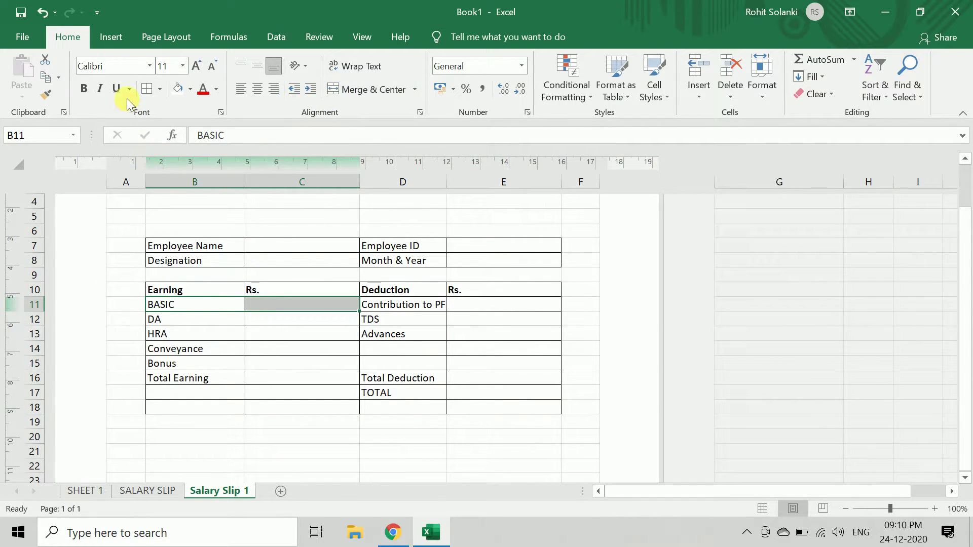
click(496, 390)
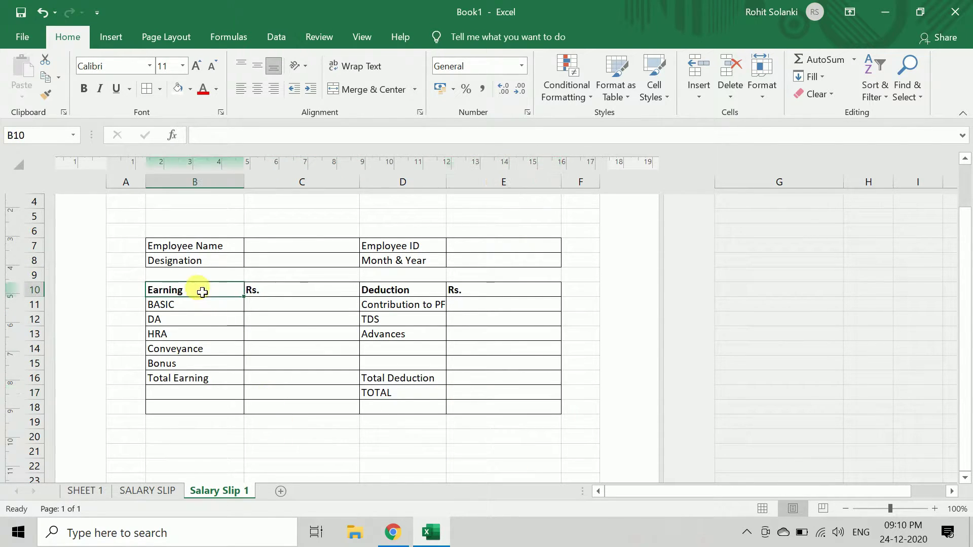
drag(199, 289, 495, 289)
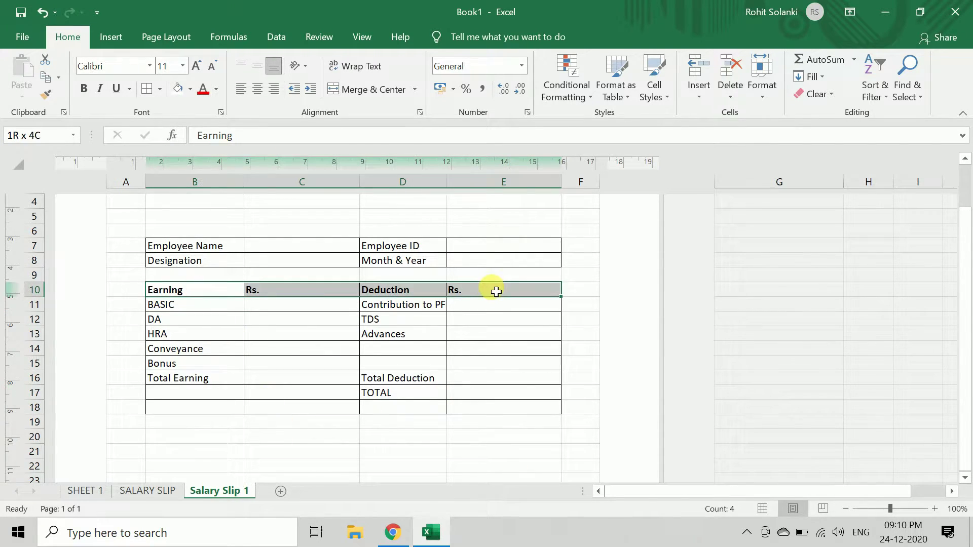
click(195, 66)
click(233, 354)
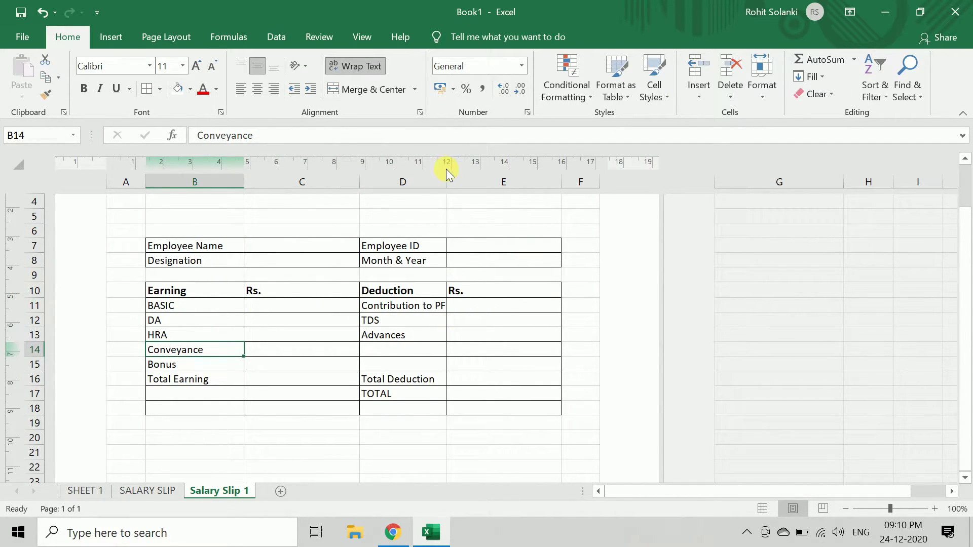
drag(451, 187, 456, 188)
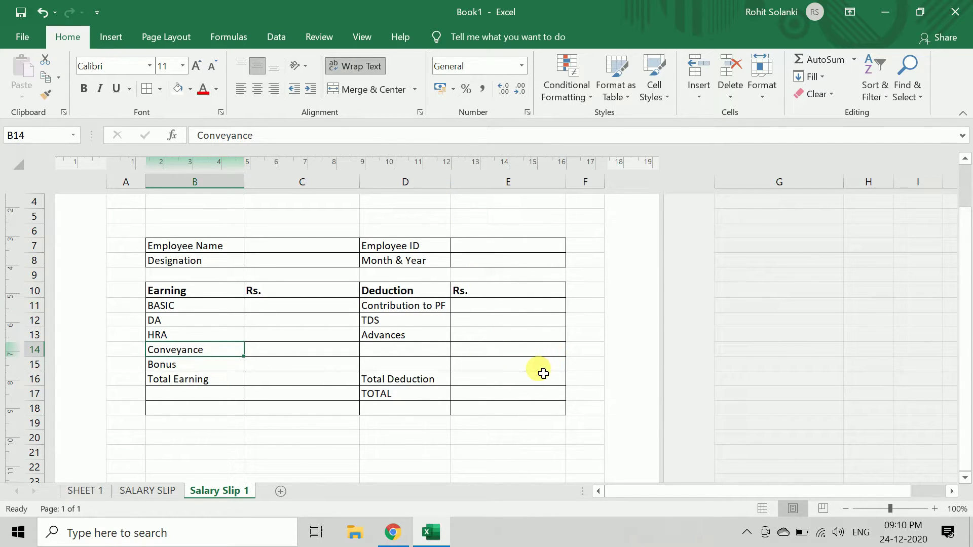
click(267, 377)
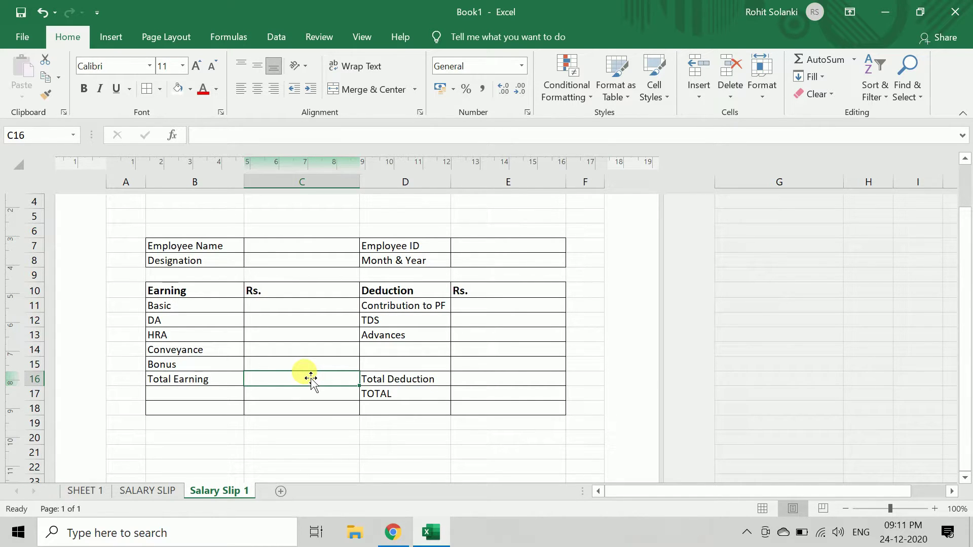
Enter =SUM(C11:C15) in C16 for Total Earning
text(=sum)
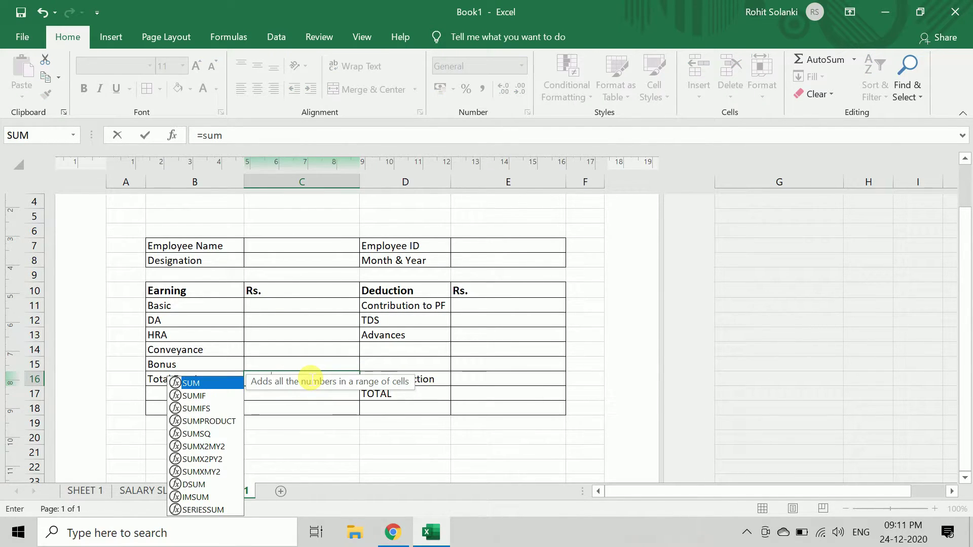
text(()
click(311, 379)
drag(306, 364, 304, 305)
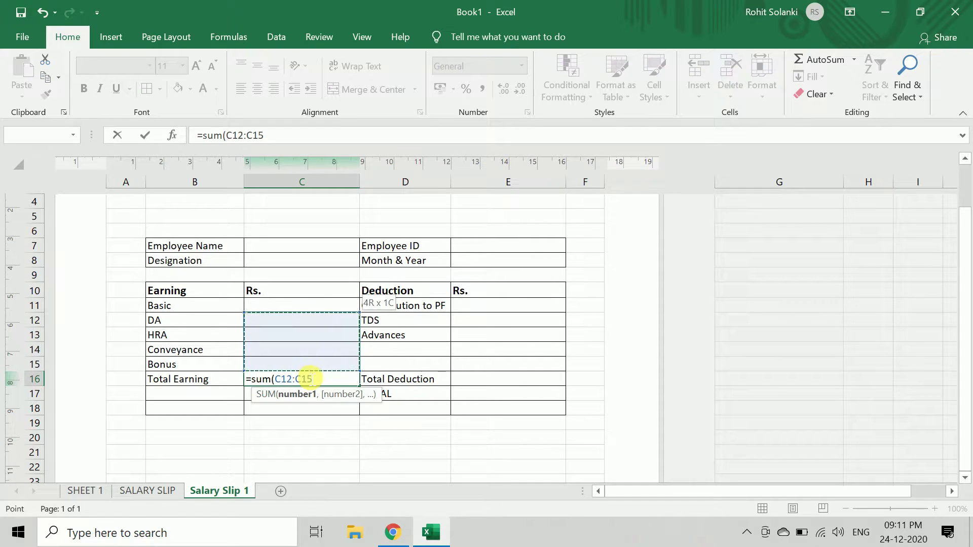
key(Return)
Enter =SUM(E11:E15) in E16 for Total Deduction
key(Right)
key(Up)
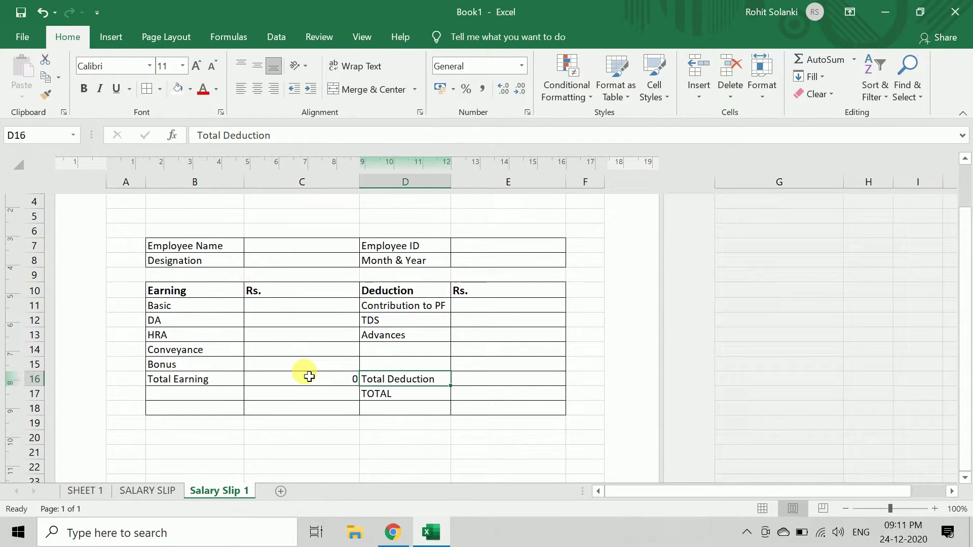
key(Right)
text(=)
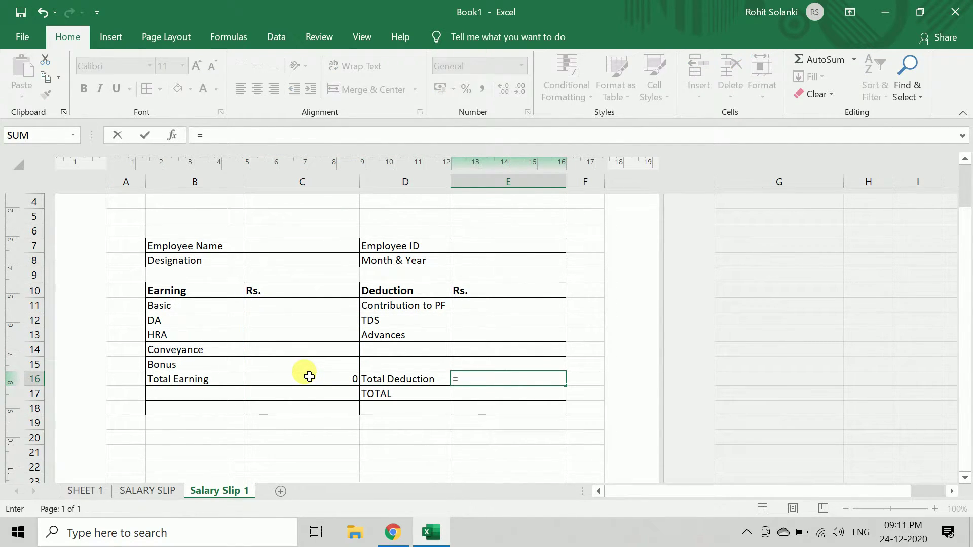
text(sum()
key(Up)
key(Up)
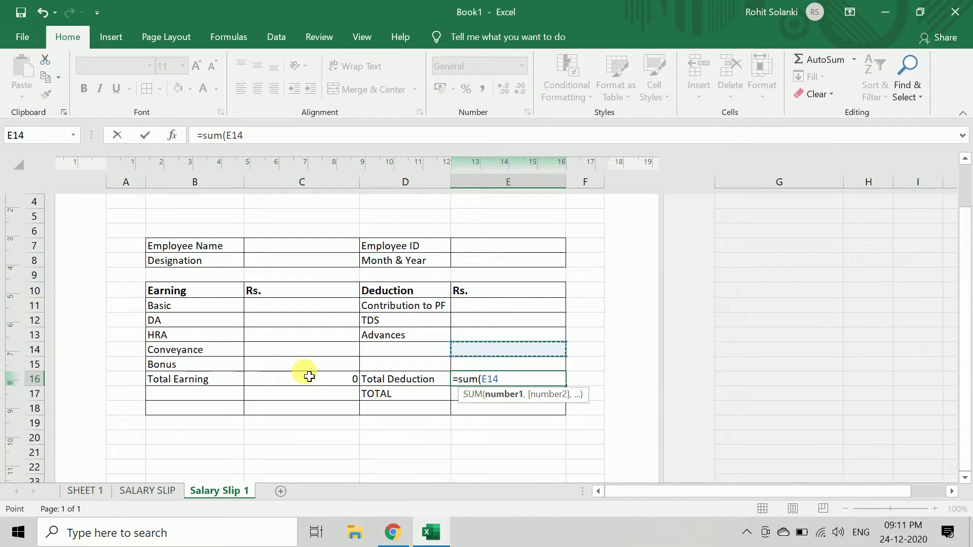
key(Down)
key(Down)
key(Up)
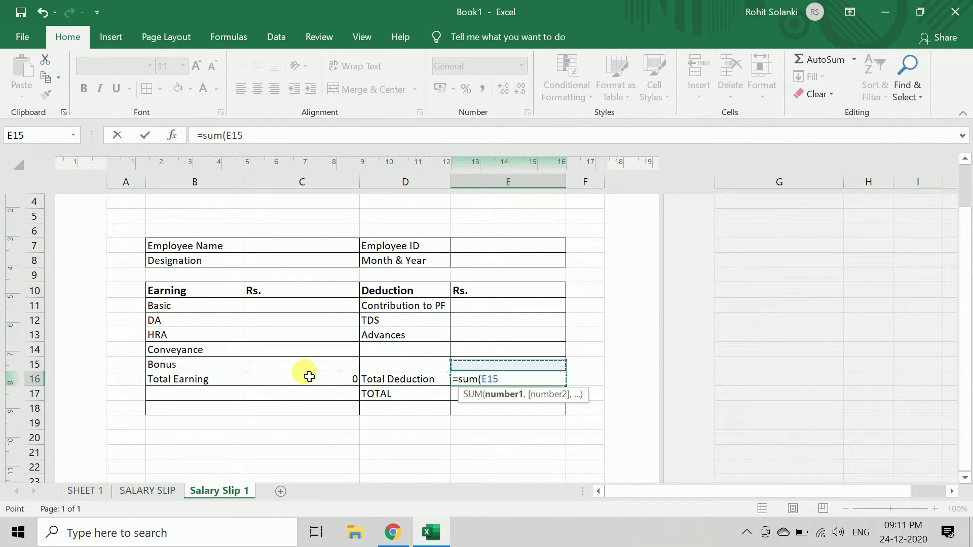
key(shift+Up)
key(shift+Up)
key(shift+Up)
key(shift+Up)
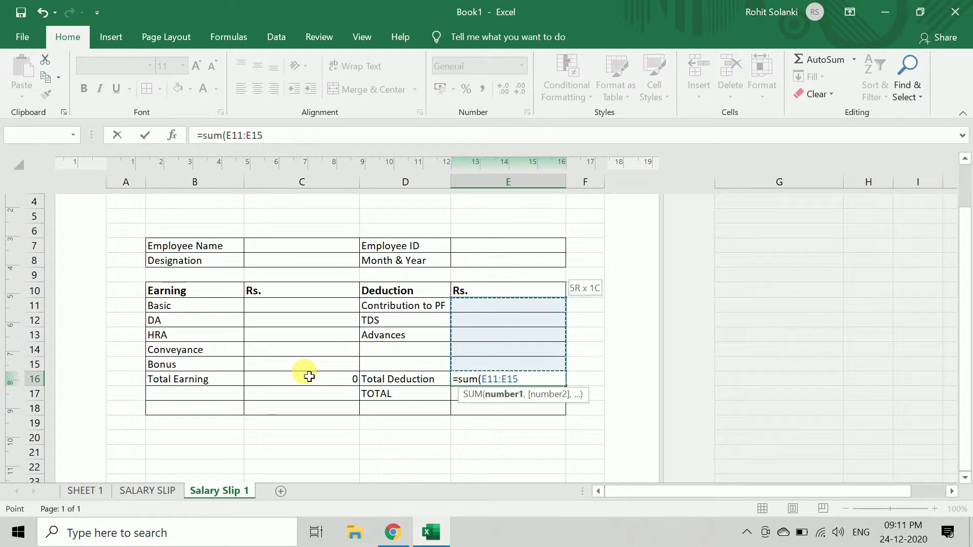
key(Return)
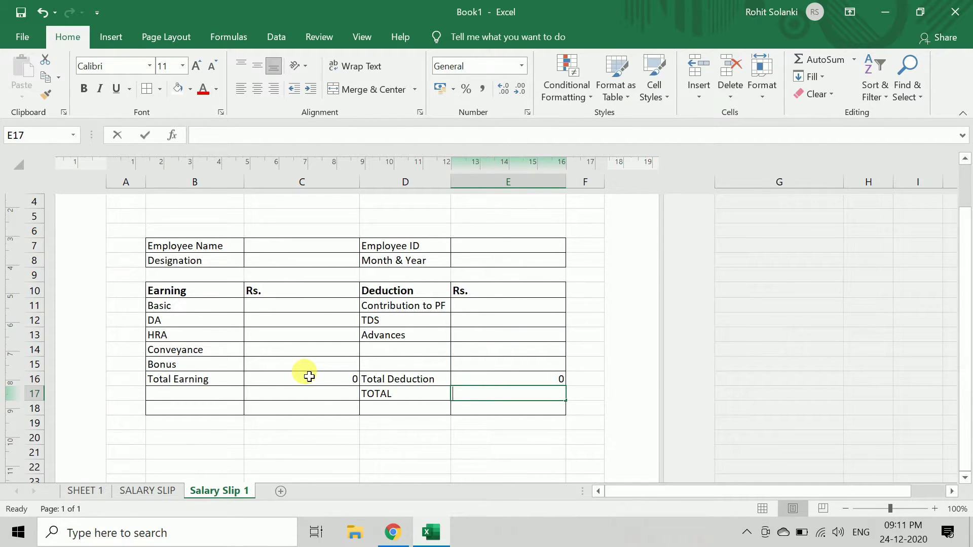
Set E17 to =C16-E16 for the net TOTAL
text(=)
click(309, 376)
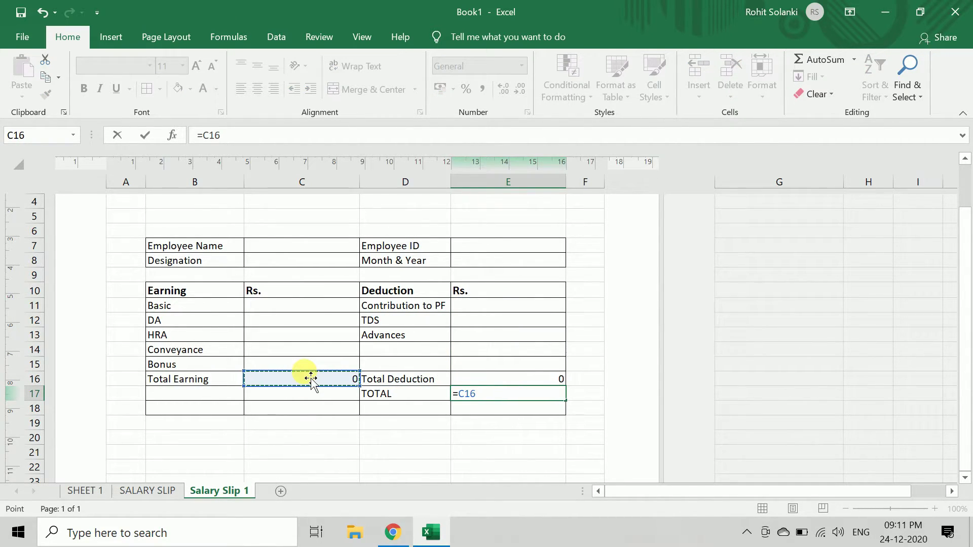
text(-)
key(Up)
key(Return)
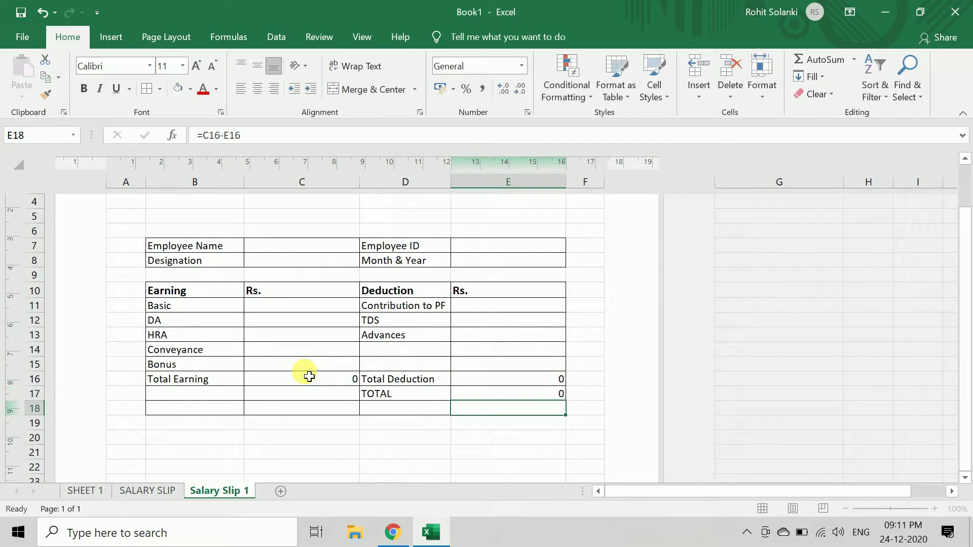
Merge B3:E3 into a bold, size-20 'ABC & Co.' company title
scroll(402, 399, up, 2)
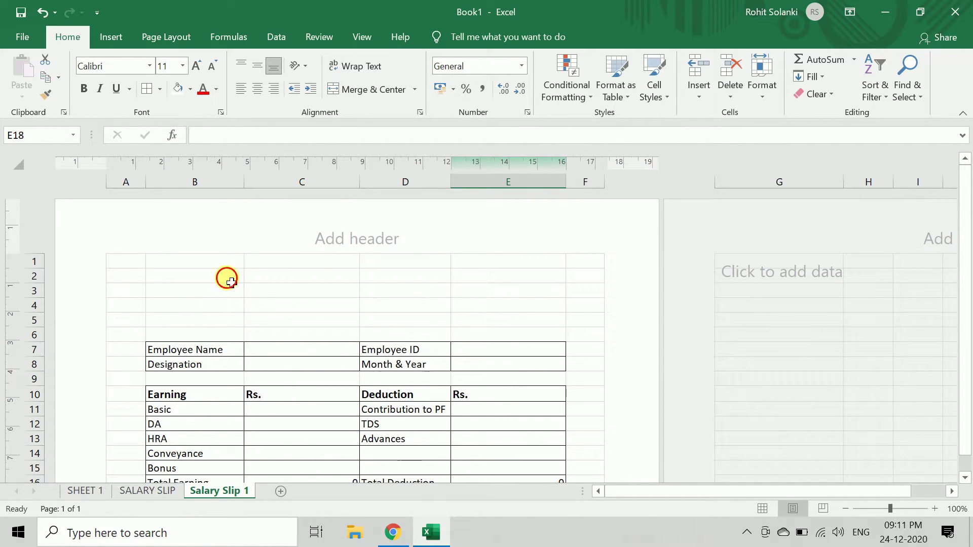
drag(229, 280, 488, 287)
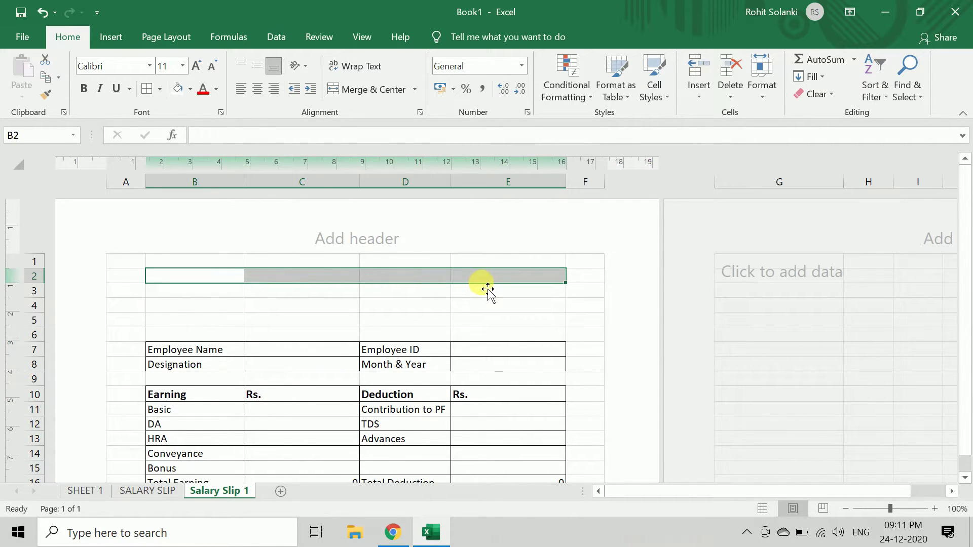
drag(226, 296, 458, 290)
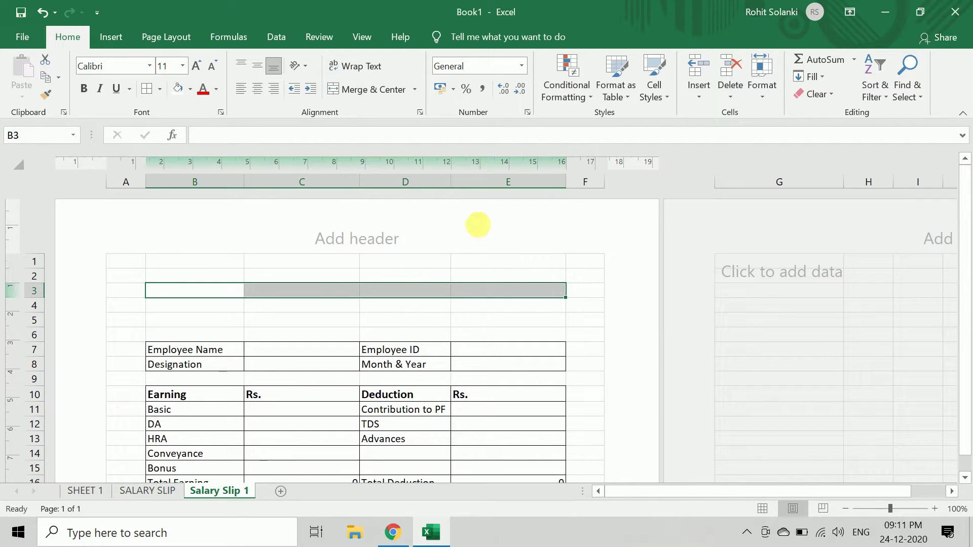
click(372, 89)
text(A)
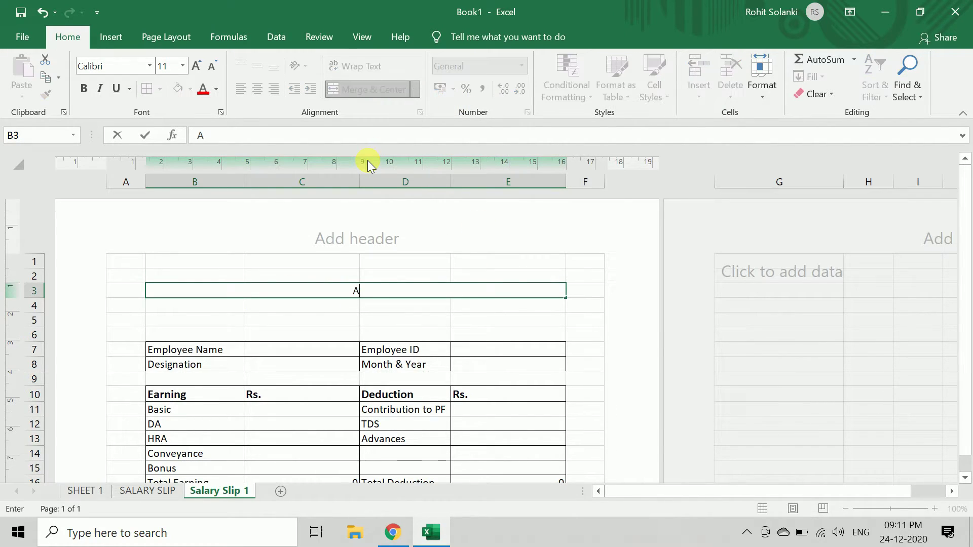
text(BC & Co.)
click(199, 65)
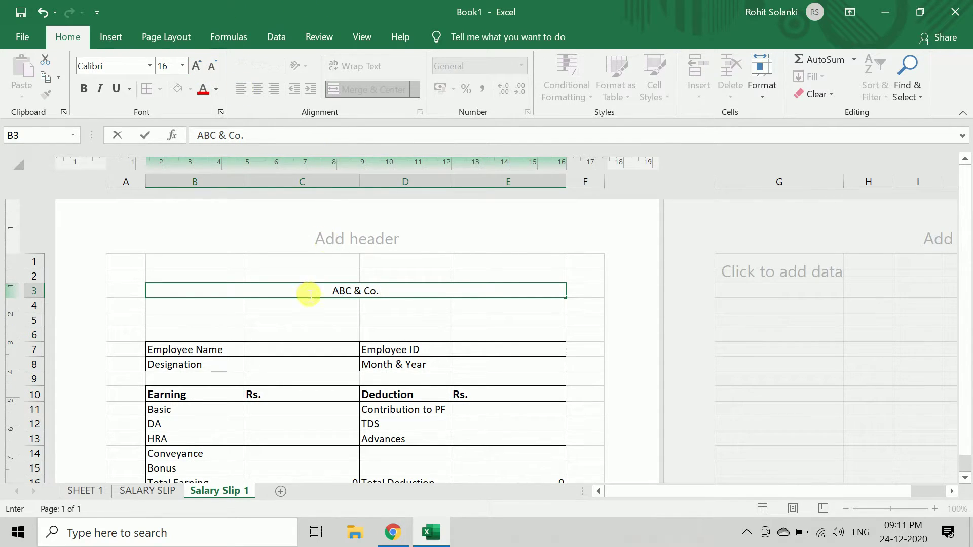
click(309, 292)
click(196, 64)
click(196, 64)
click(196, 64)
click(196, 65)
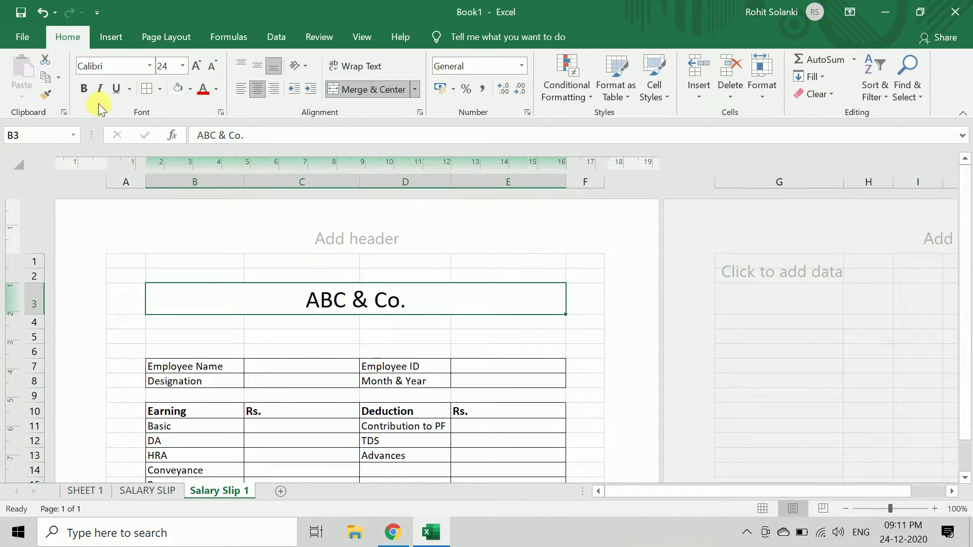
click(84, 89)
Add a merged ADDRESS line in B4:E4 and a centred 'Salary Slip' heading in B5:E5
drag(238, 317, 466, 317)
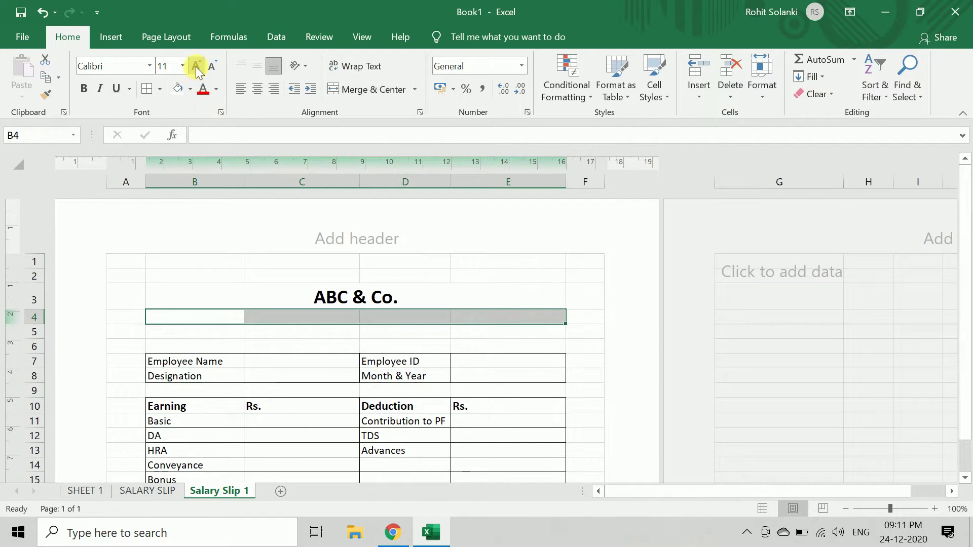
text(ADD)
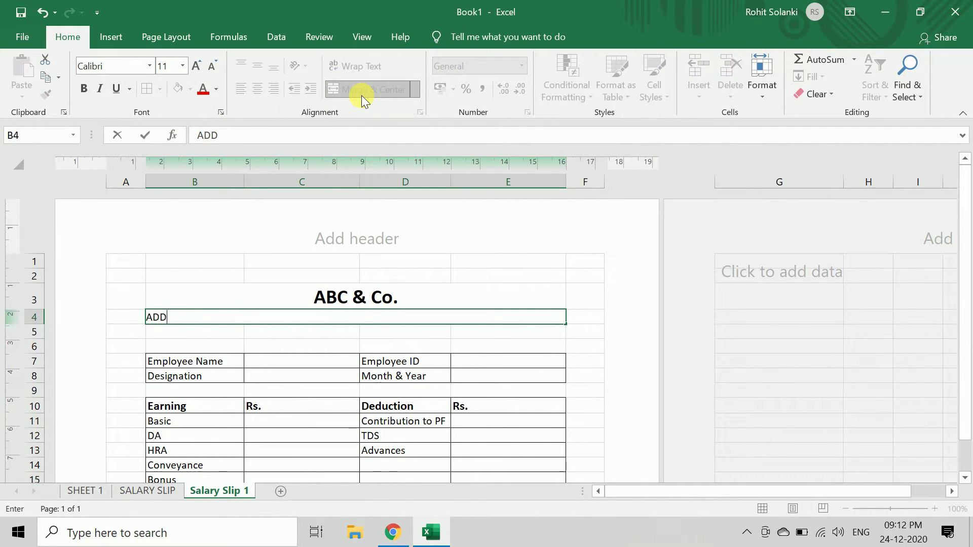
text(RESS)
click(385, 360)
drag(244, 335, 507, 331)
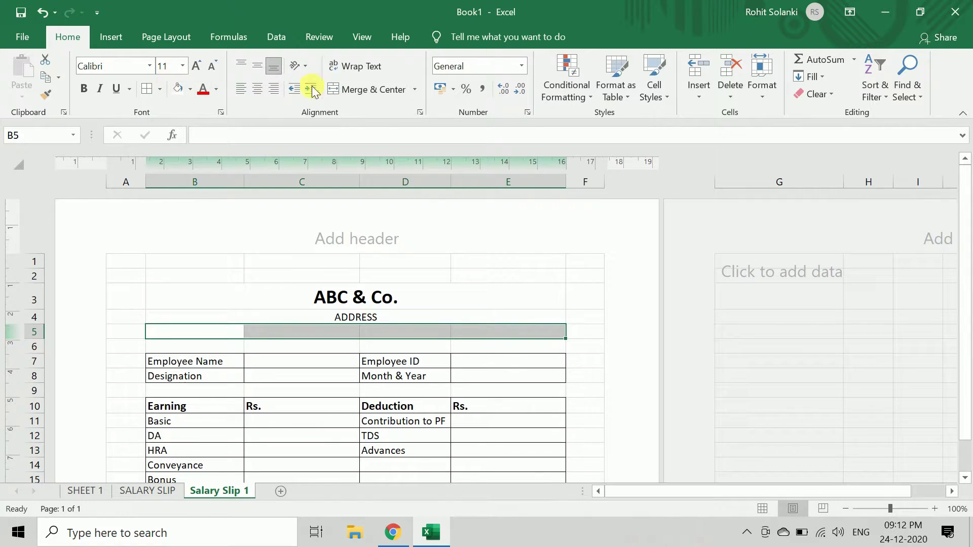
click(354, 89)
text(Salary)
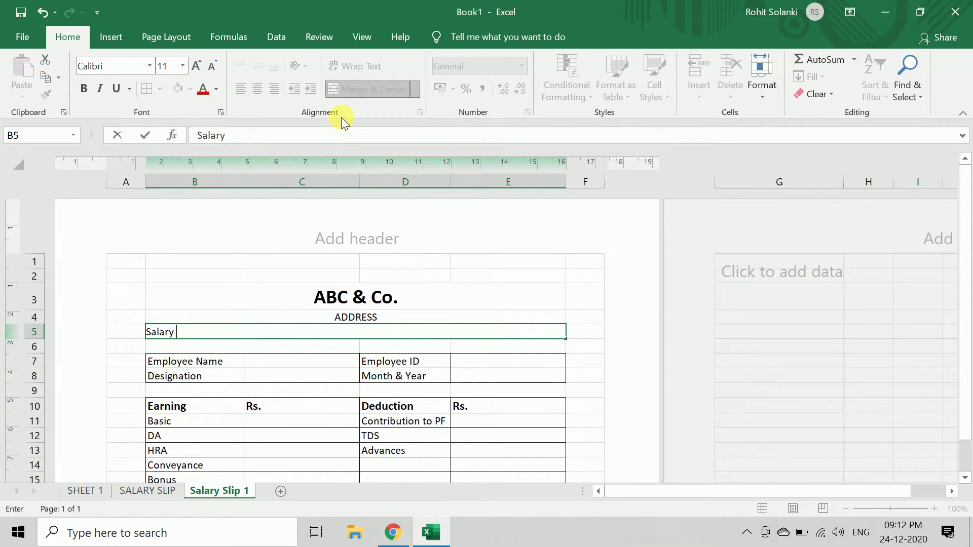
text( Slip)
key(Return)
click(353, 332)
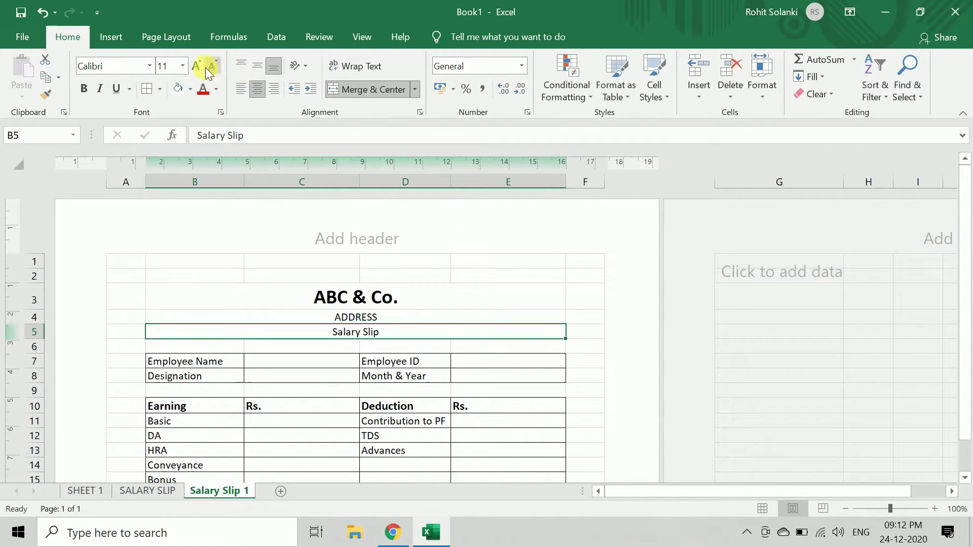
Enlarge the Salary Slip heading and give it a thick bottom border
click(197, 66)
click(196, 66)
click(159, 89)
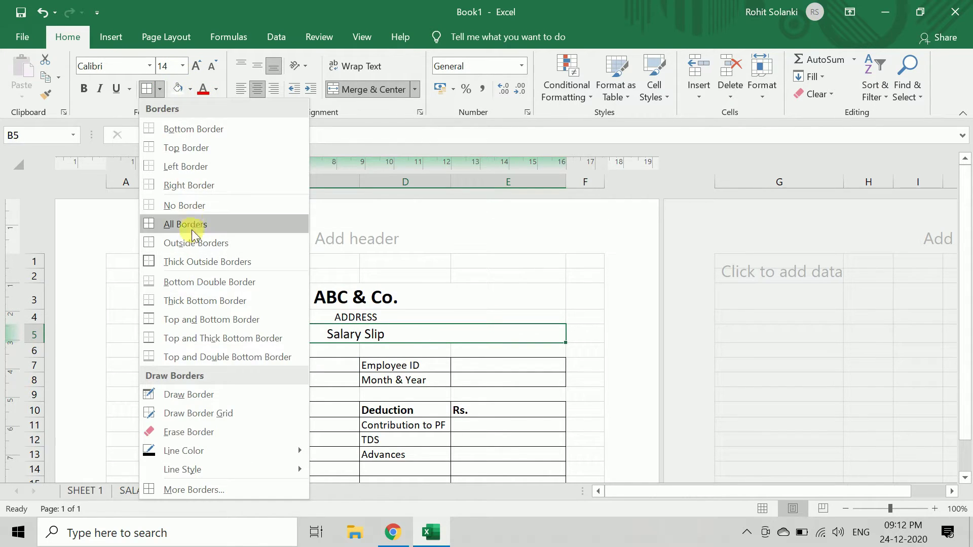
click(191, 300)
click(322, 379)
scroll(493, 401, down, 1)
Label B21 'Signature of Employee' and D21 'Director' below the slip
scroll(506, 395, down, 1)
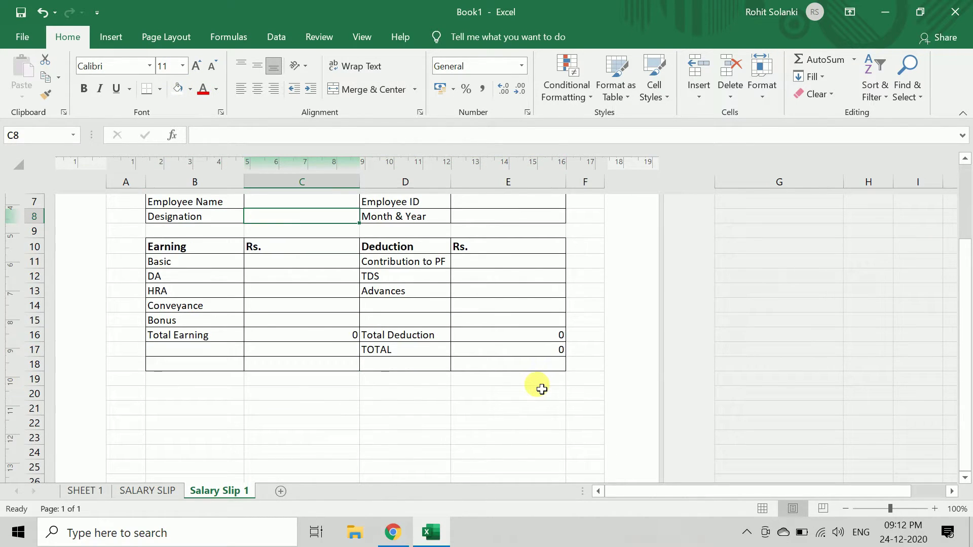
click(196, 408)
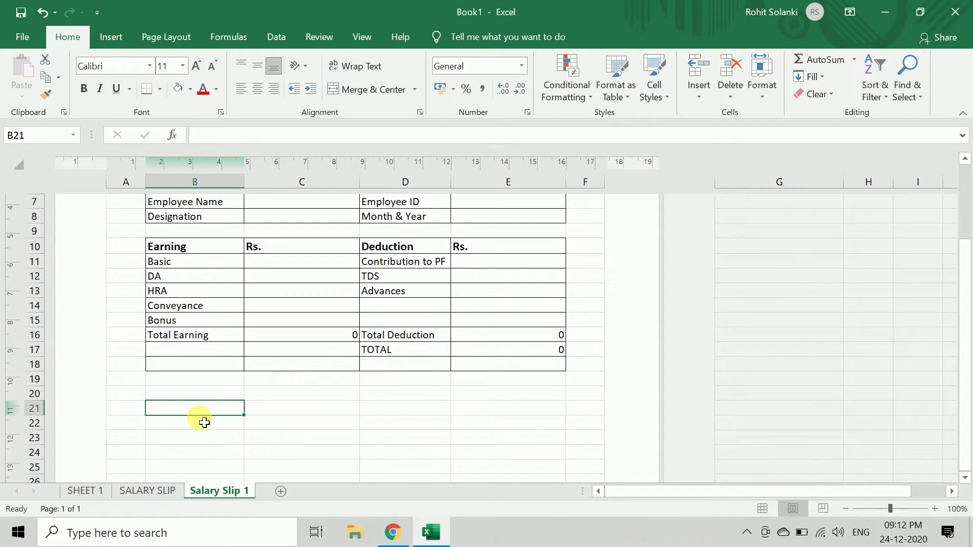
text(Signature of Emp)
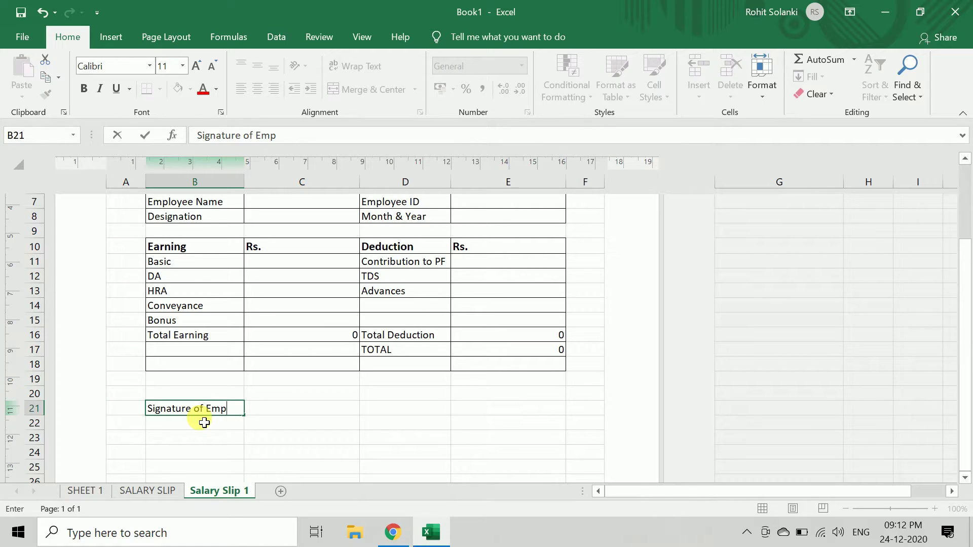
key(Tab)
key(Tab)
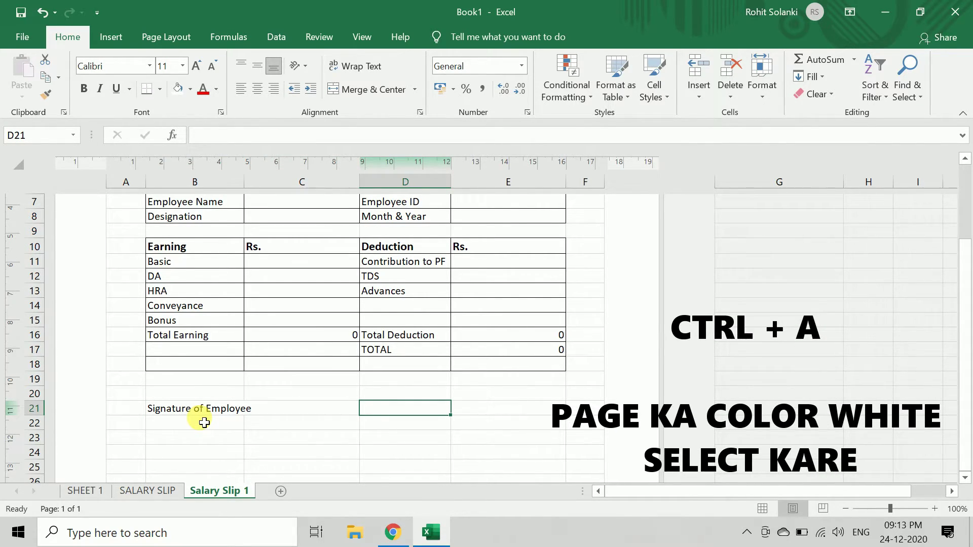
text(Director)
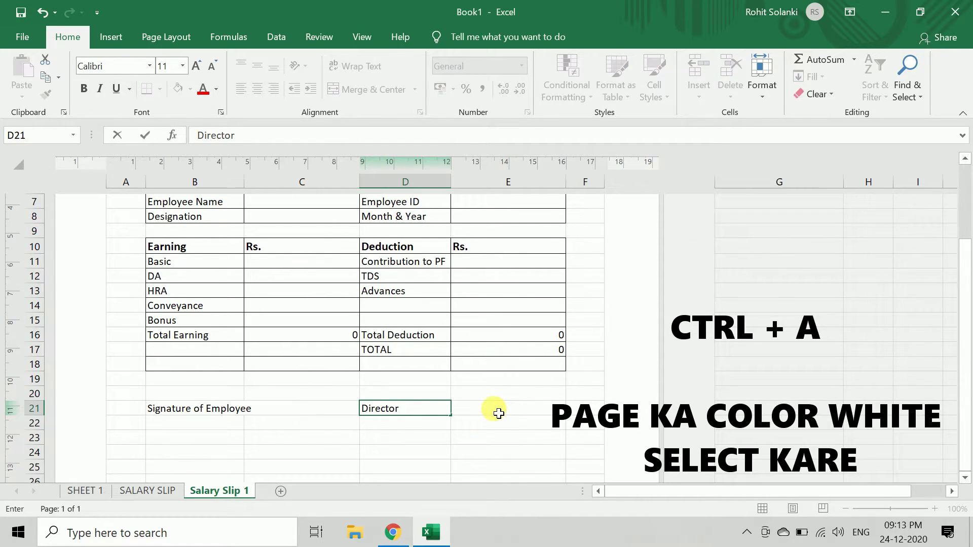
click(497, 409)
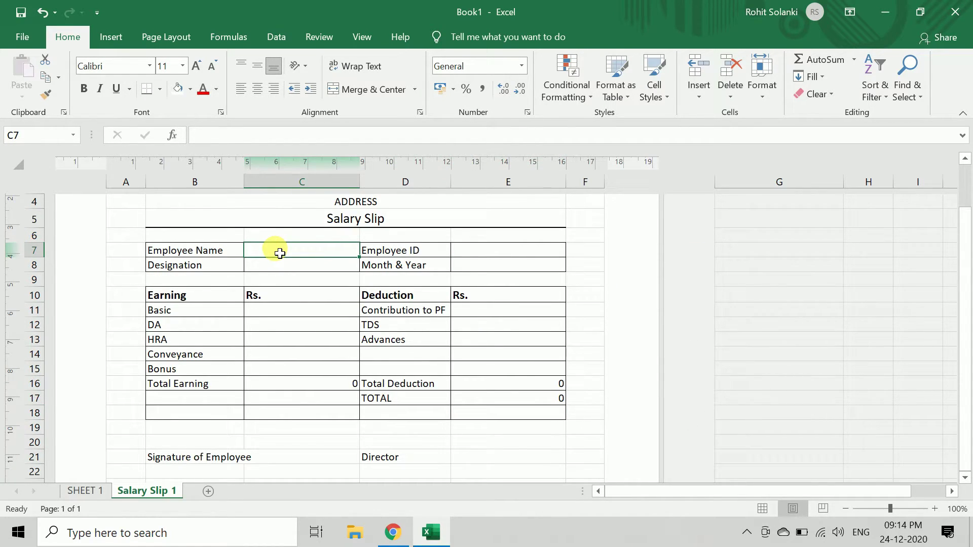
scroll(280, 254, up, 3)
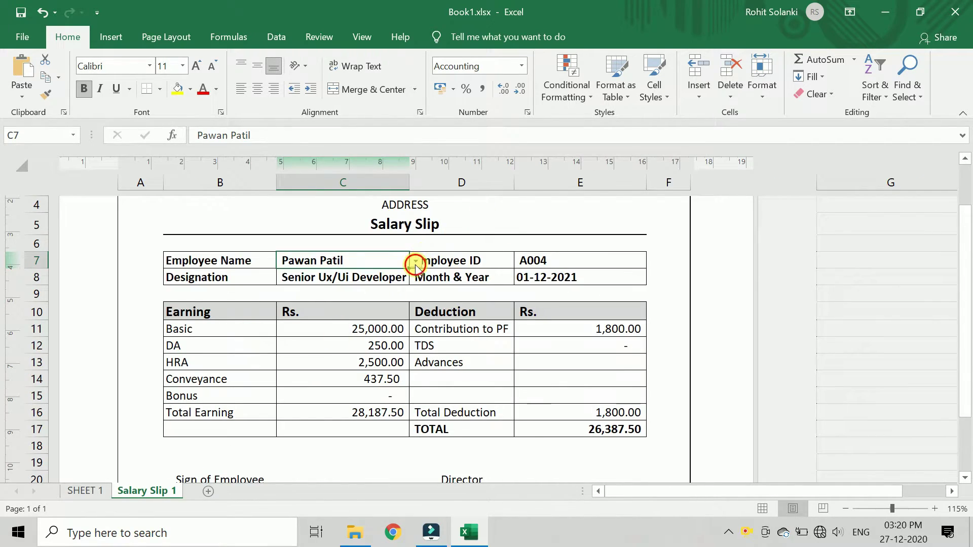
Pick several employees in turn from the C7 name dropdown, ending on the final one
click(415, 260)
click(335, 313)
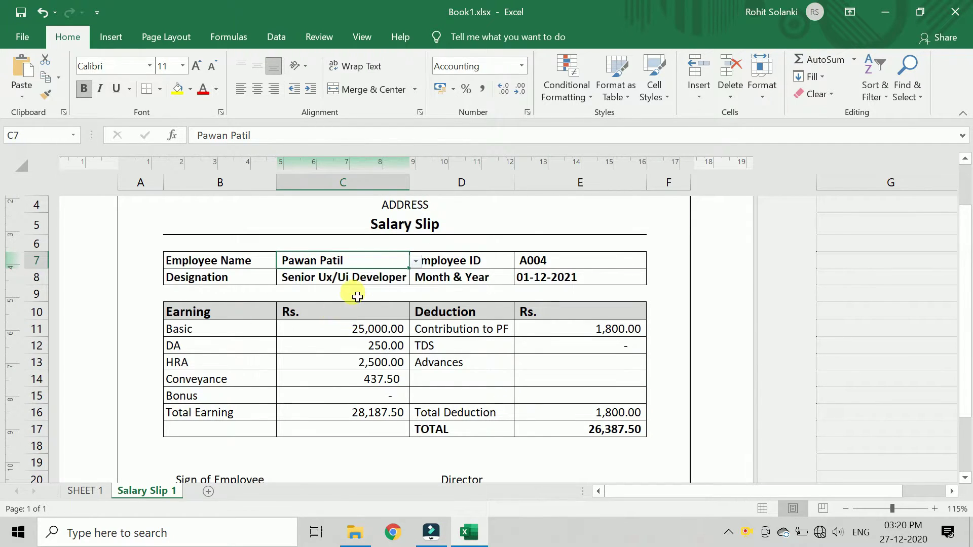
click(415, 260)
click(306, 349)
click(415, 260)
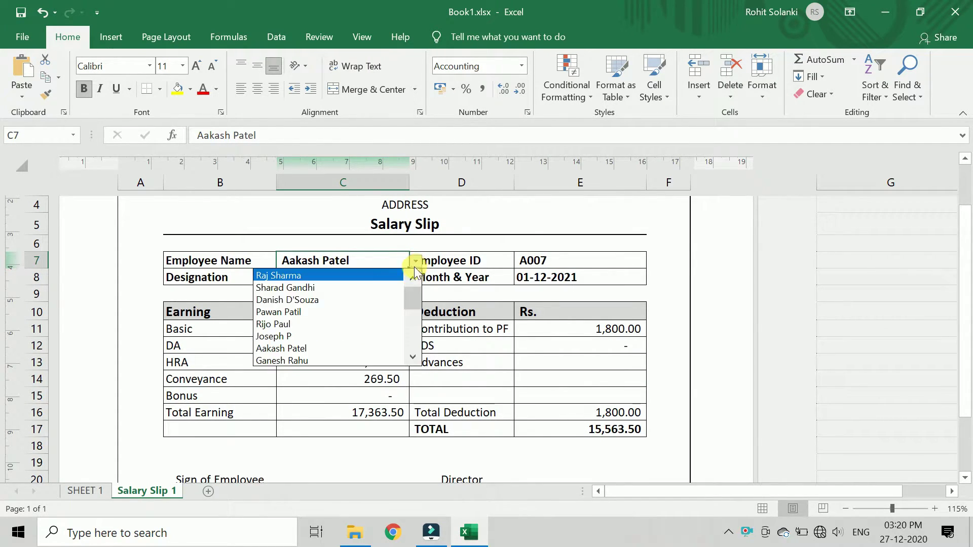
click(400, 323)
click(415, 261)
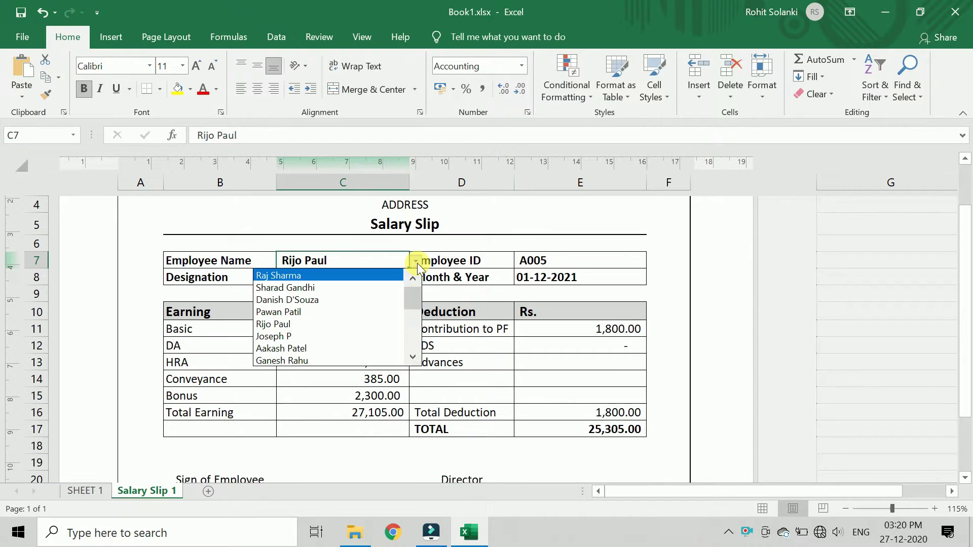
drag(412, 299, 412, 356)
scroll(333, 357, down, 2)
click(333, 350)
click(415, 260)
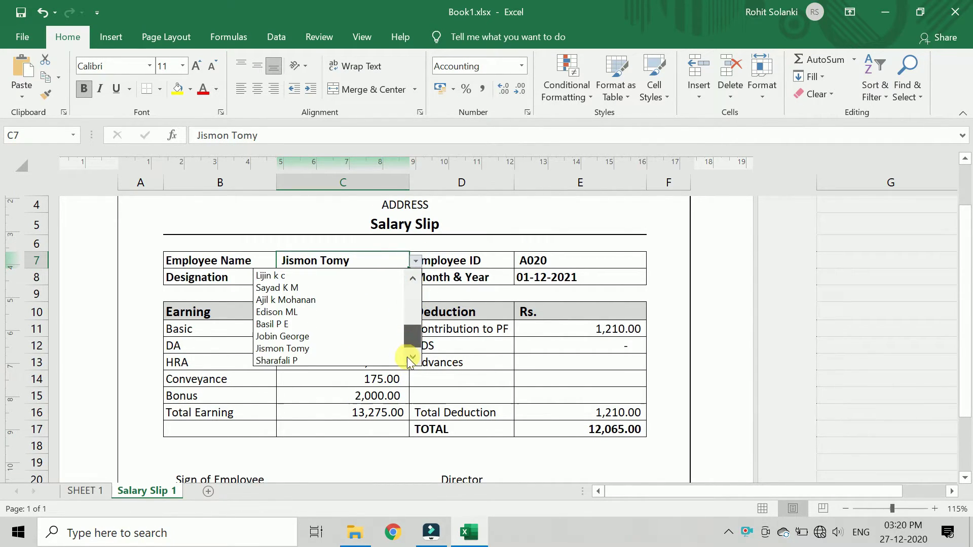
click(364, 361)
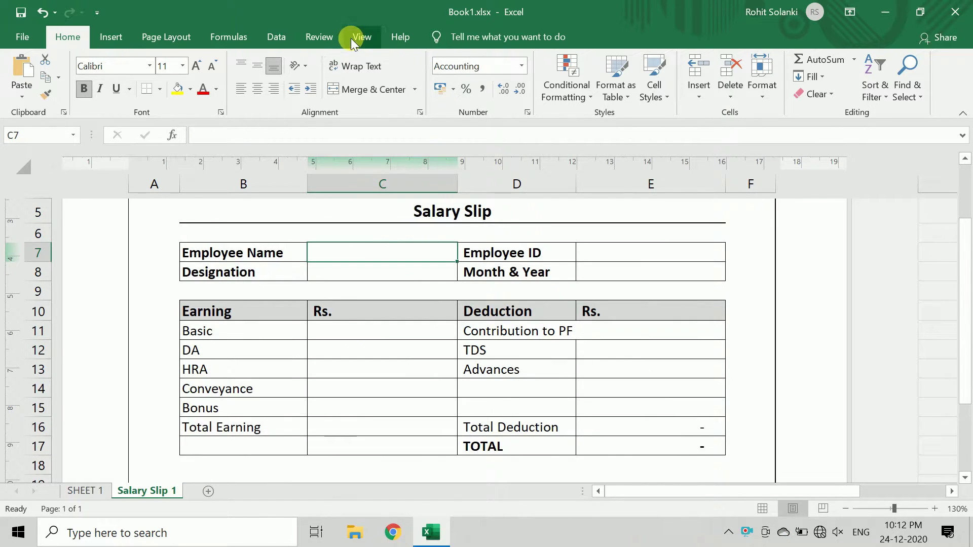
Restrict entries in C7 to a List through Data Validation
click(355, 37)
click(321, 39)
click(249, 37)
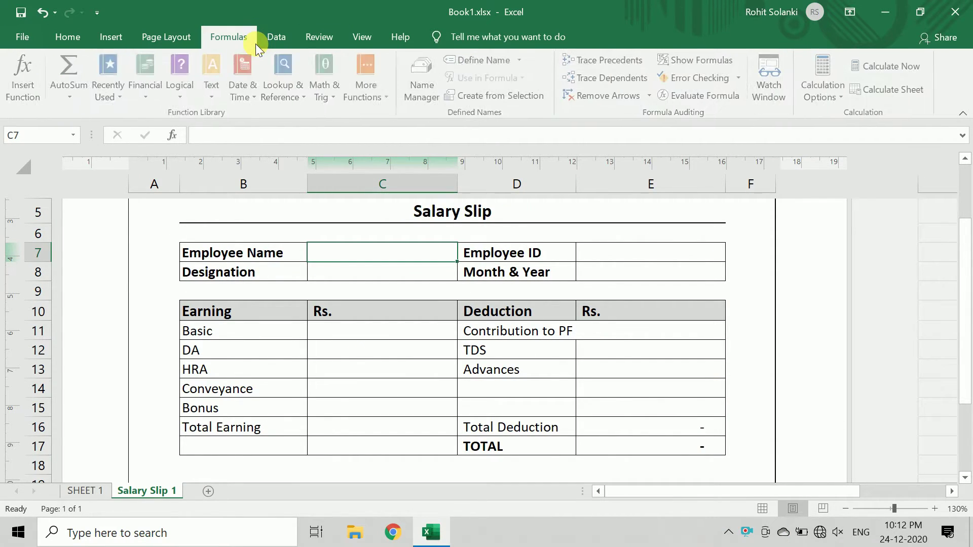
click(274, 36)
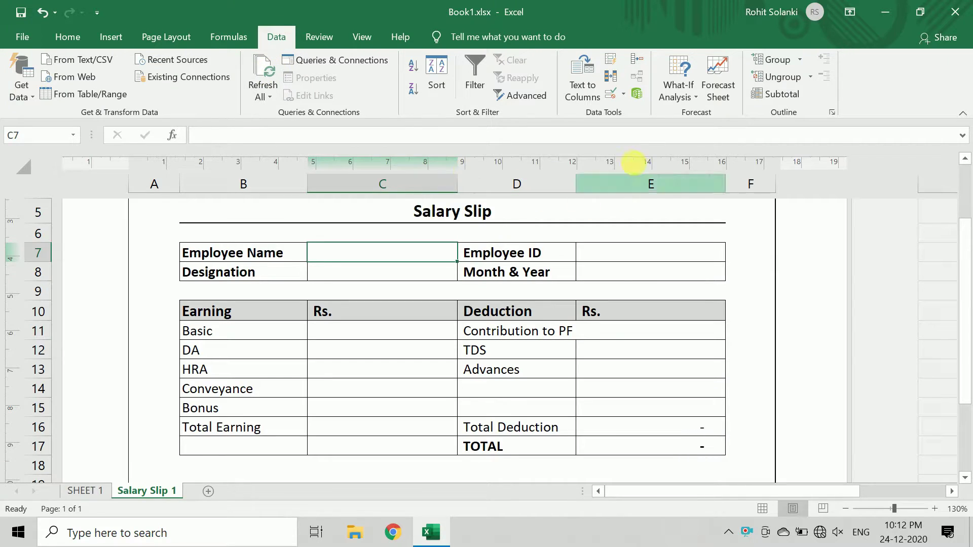
click(621, 97)
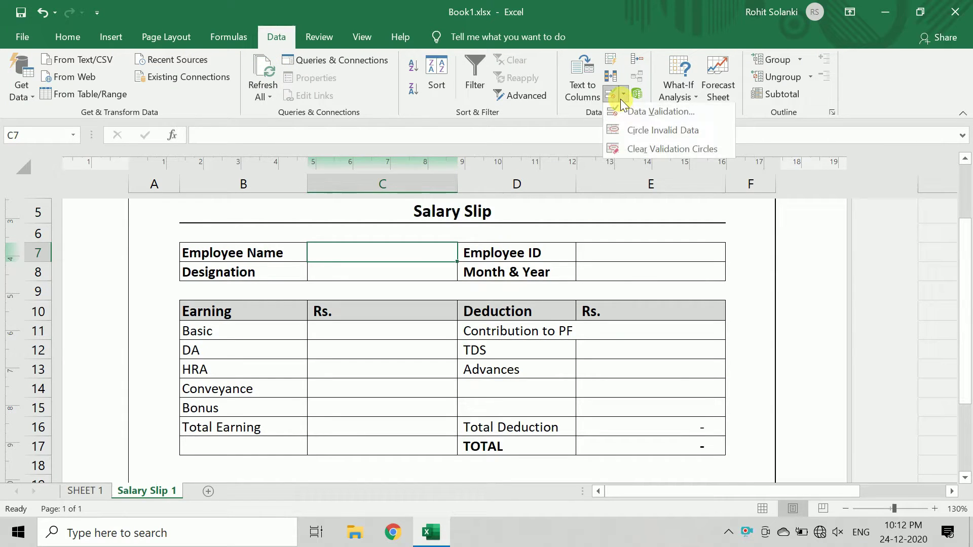
click(674, 115)
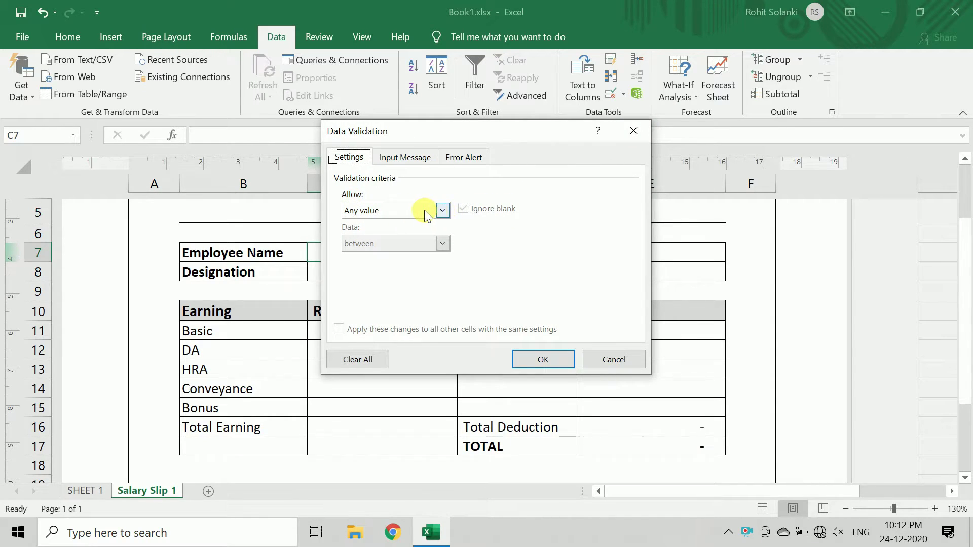
click(442, 210)
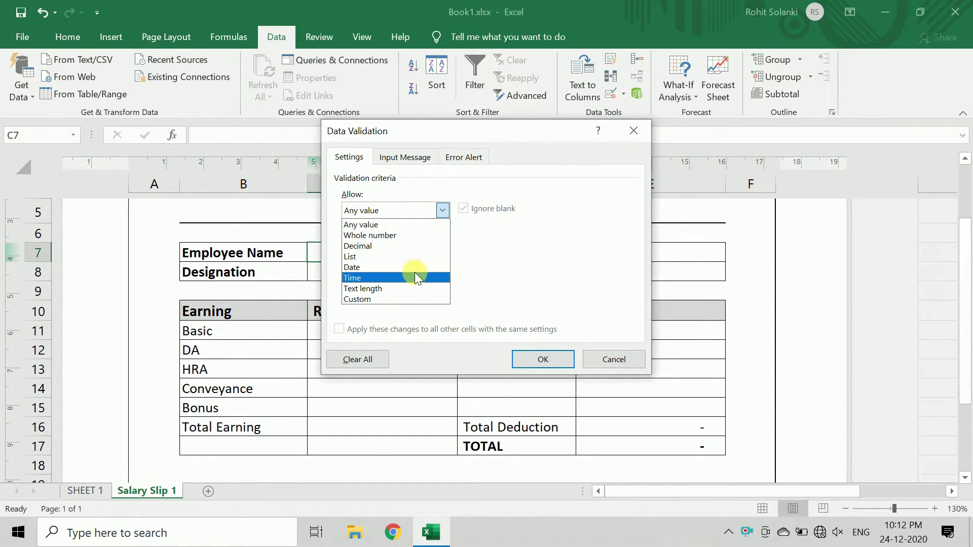
click(409, 257)
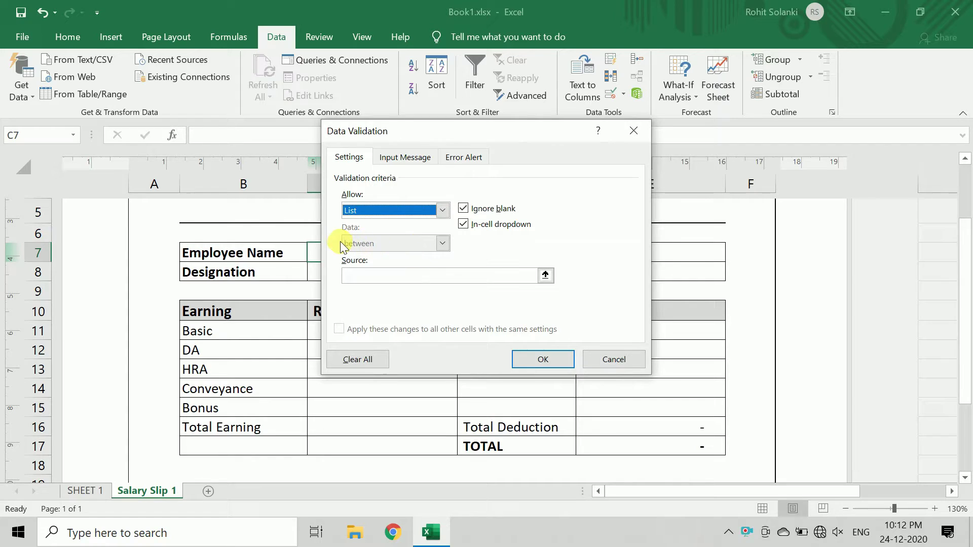
Set the list source to ='SHEET 1'!$A$4:$A$24 and confirm the name dropdown
click(536, 282)
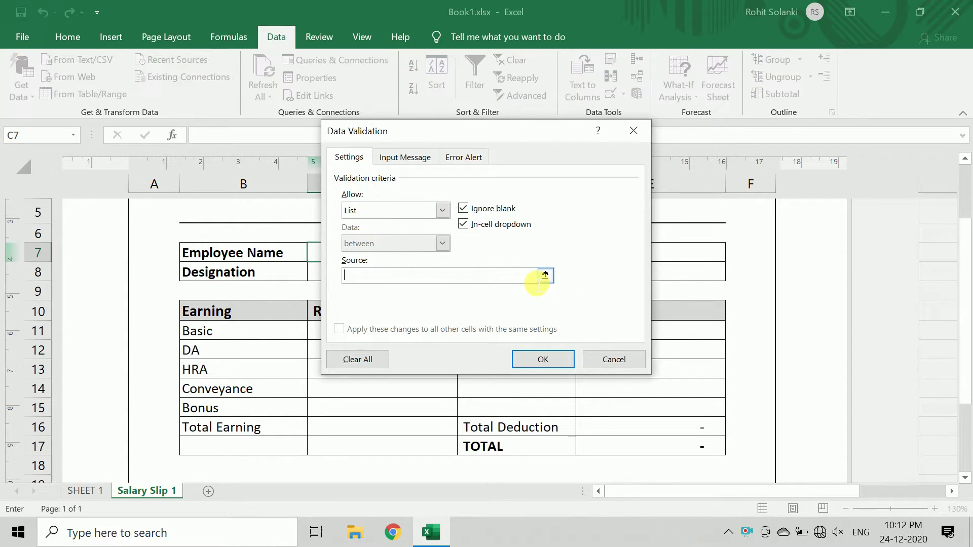
click(545, 275)
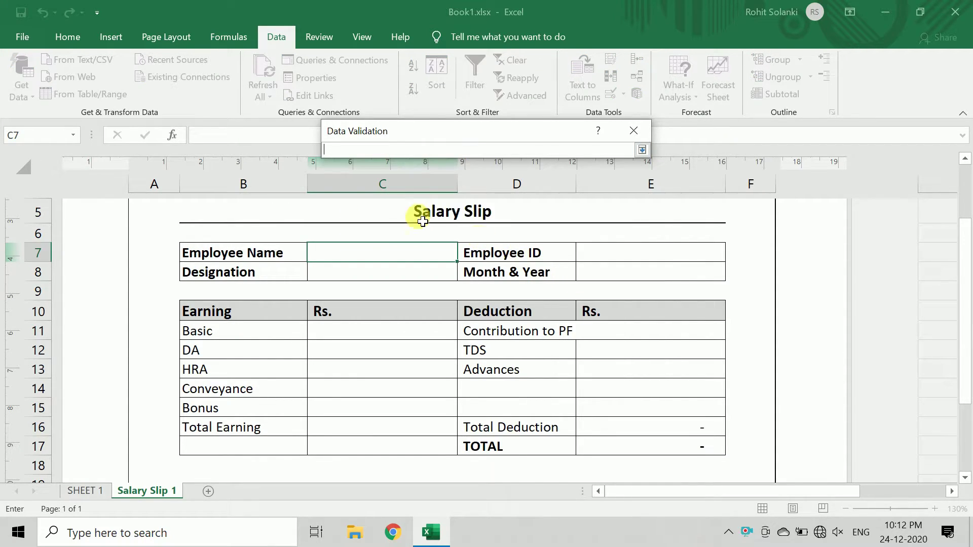
click(85, 490)
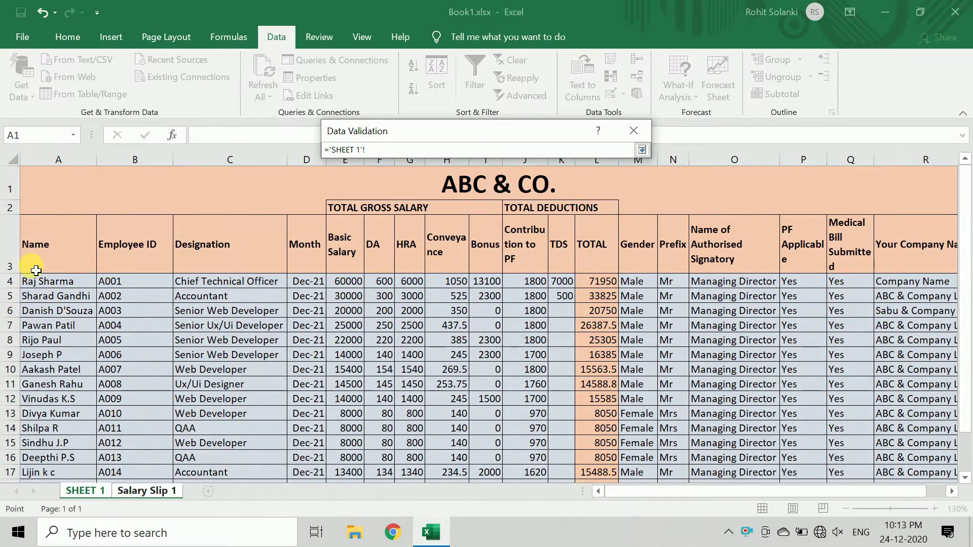
drag(36, 271, 34, 511)
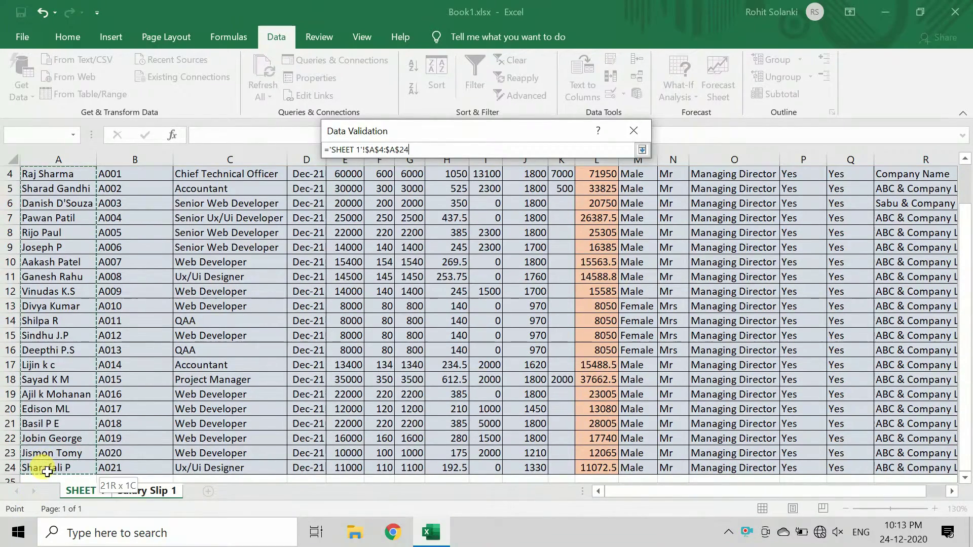
drag(34, 511, 39, 466)
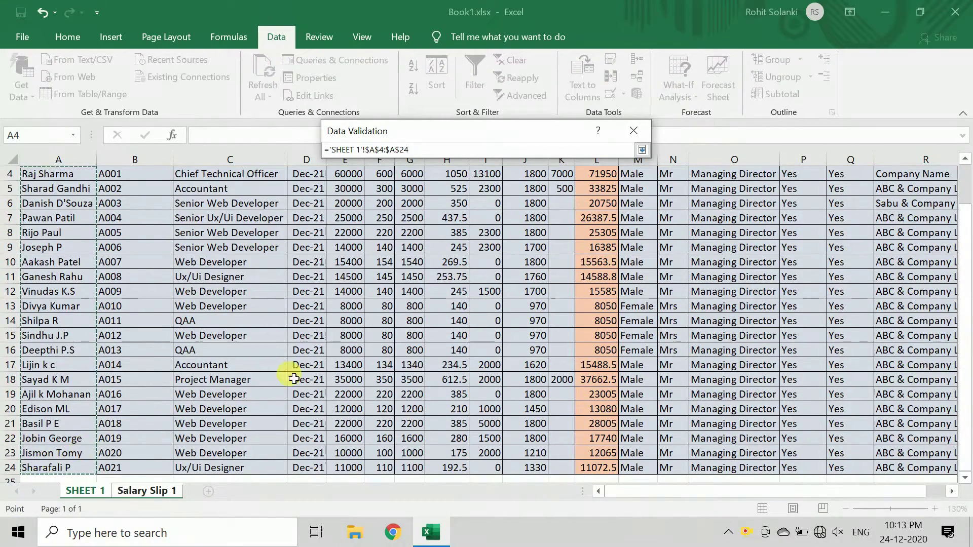
click(642, 150)
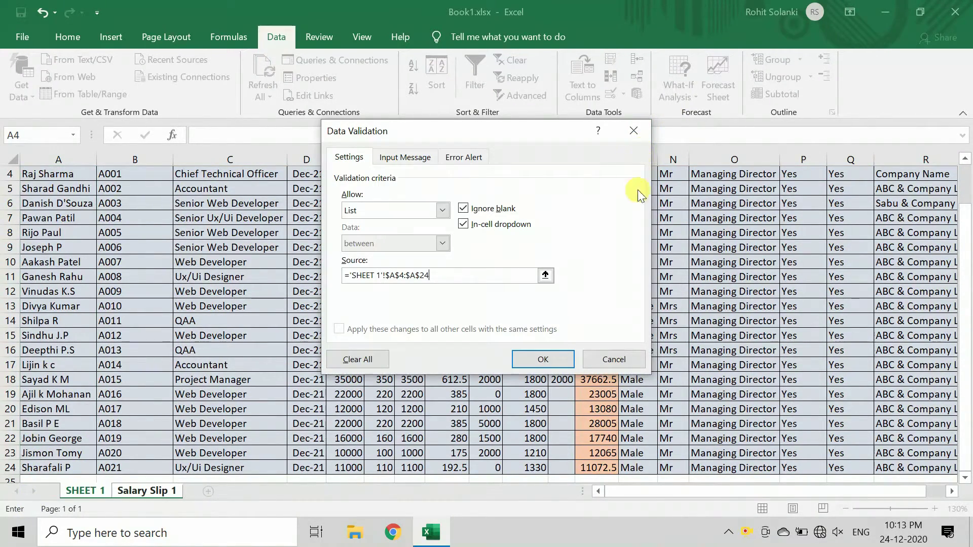
click(557, 356)
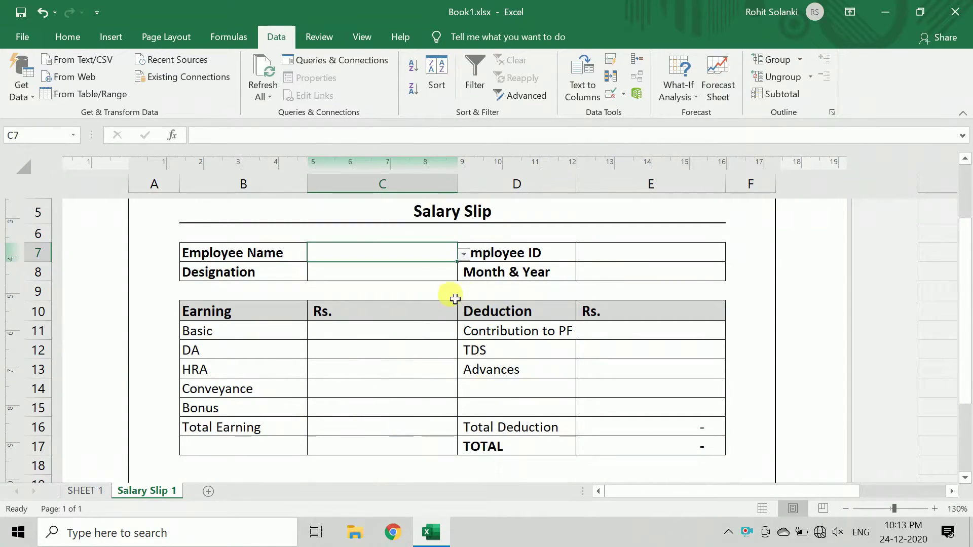
click(464, 255)
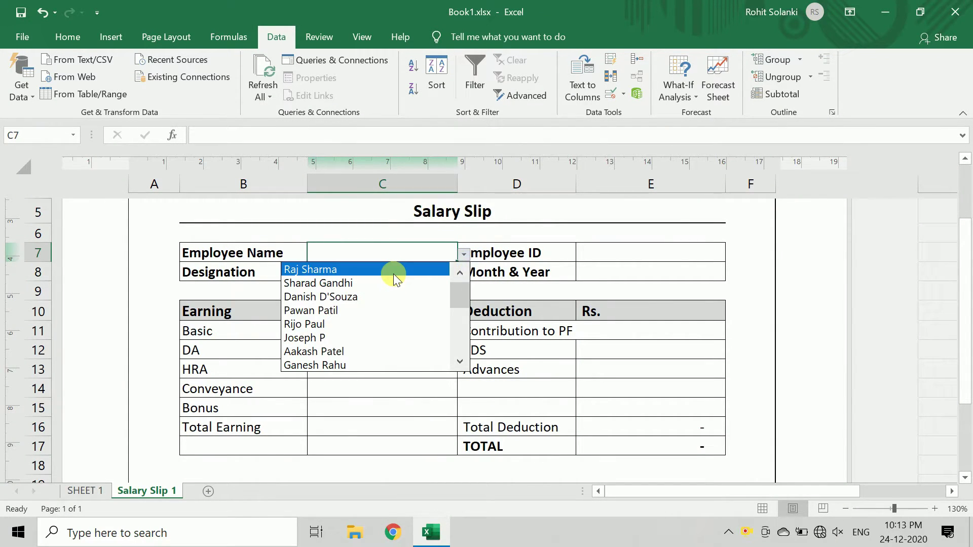
click(395, 268)
click(471, 256)
click(452, 256)
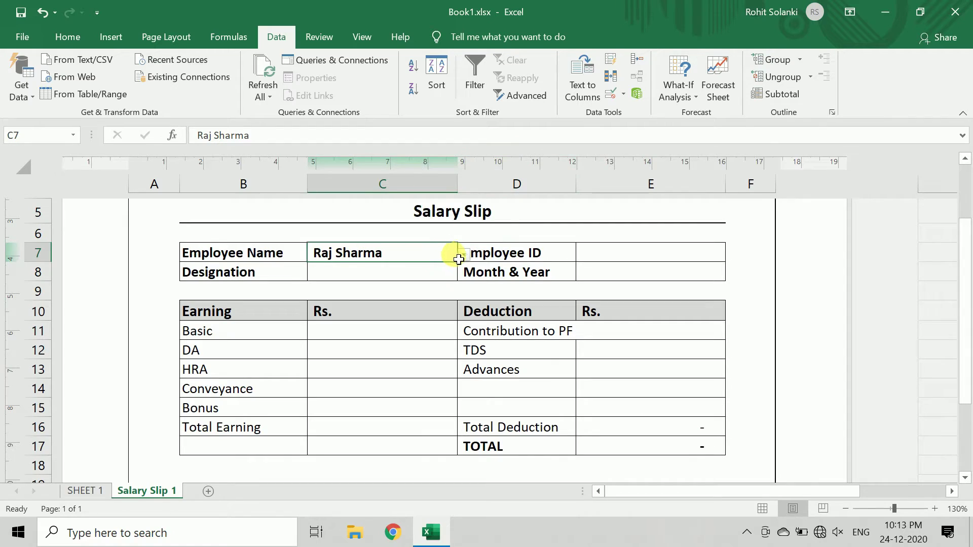
click(462, 255)
click(354, 337)
click(473, 256)
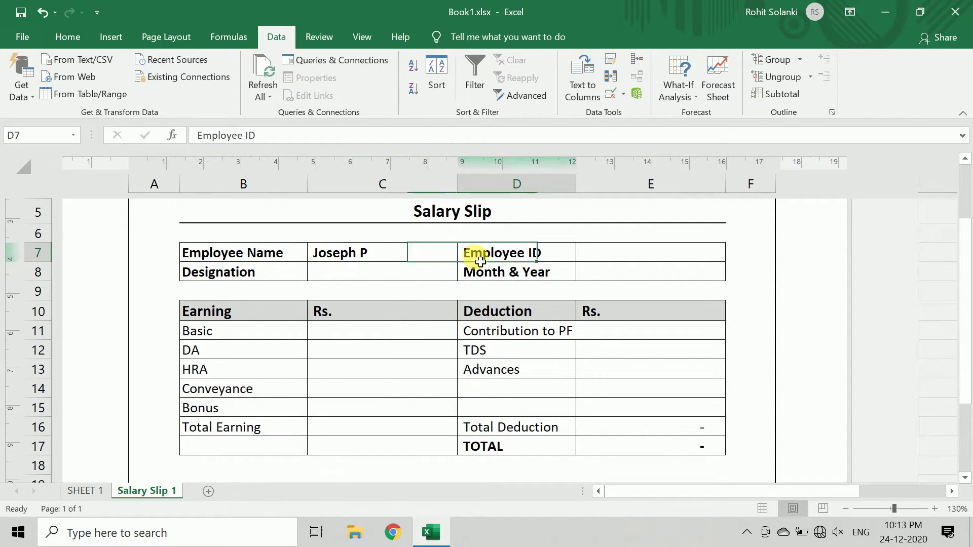
click(454, 259)
click(463, 255)
click(375, 337)
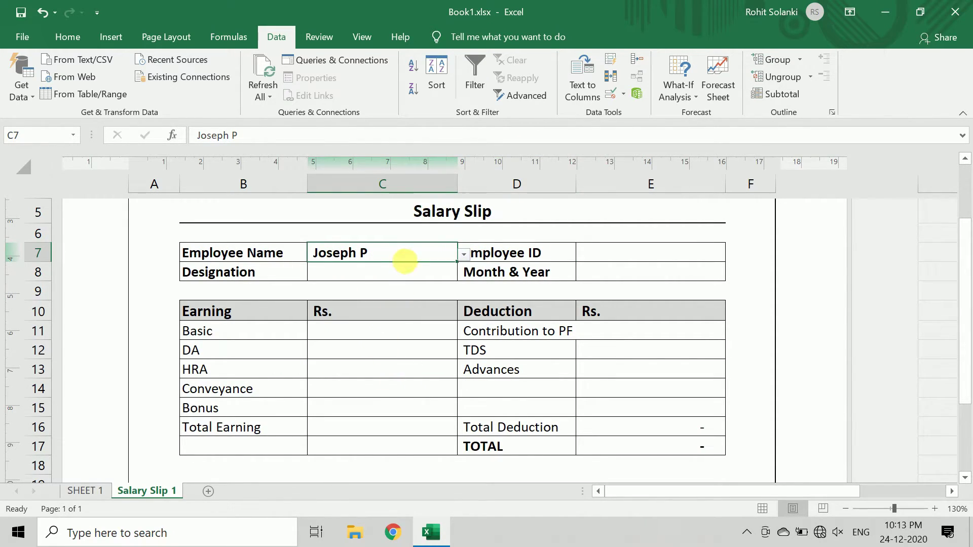
click(462, 256)
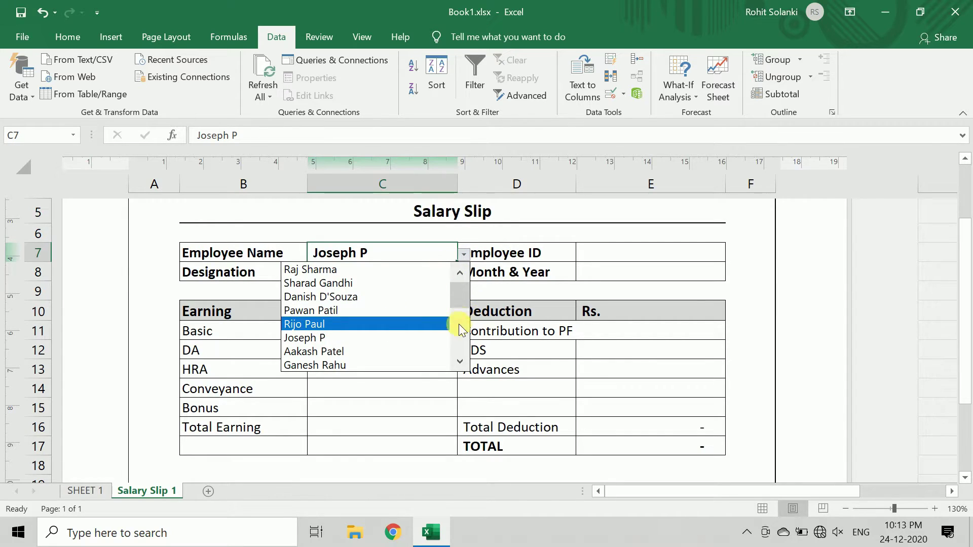
scroll(446, 326, down, 3)
click(391, 356)
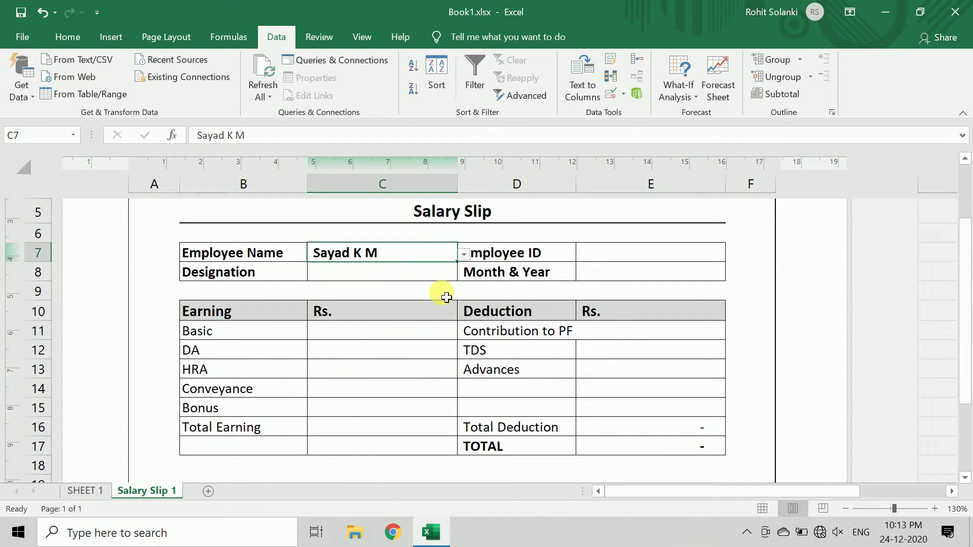
click(462, 255)
scroll(446, 314, down, 1)
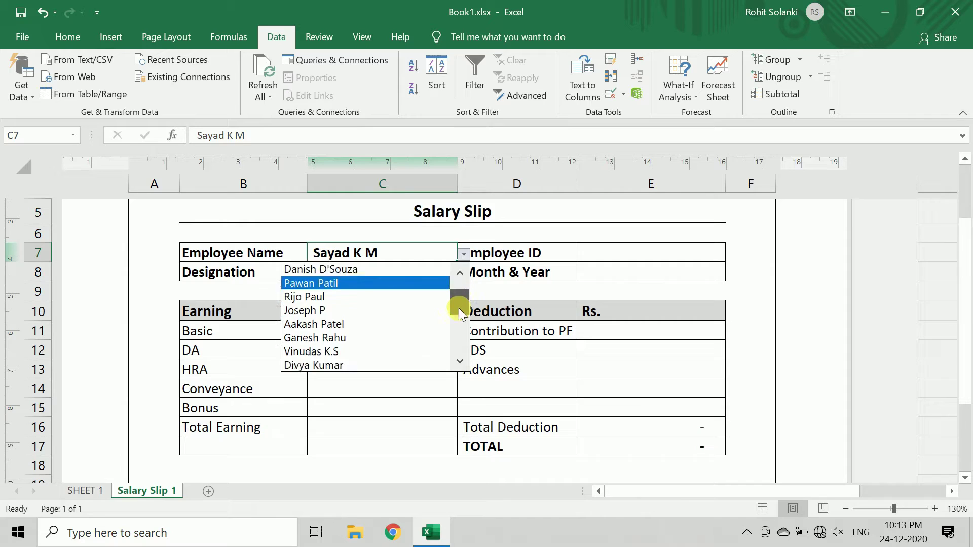
scroll(431, 325, down, 3)
click(411, 338)
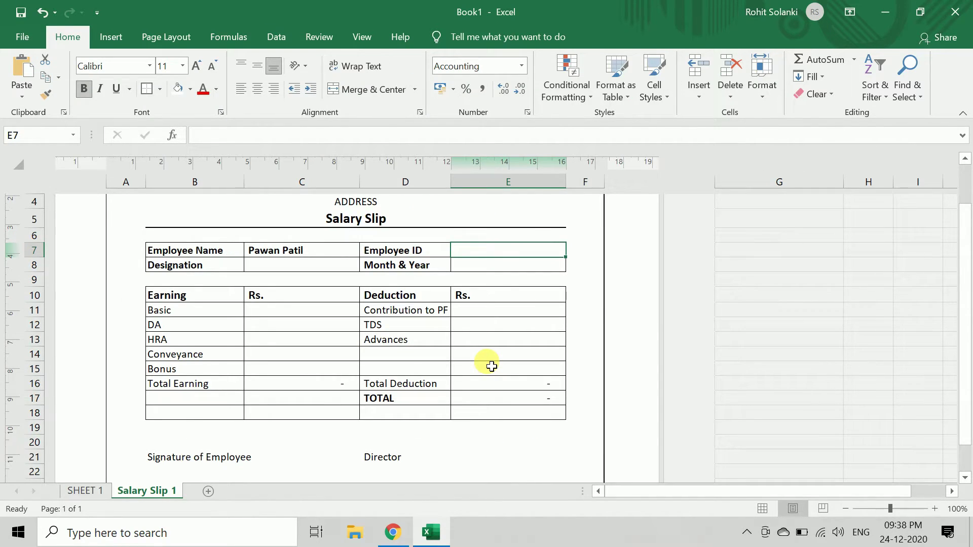
Start a VLOOKUP in E7 using C7 as lookup value and 'SHEET 1'!A4:Q24 as table
text(=VLOOKUP)
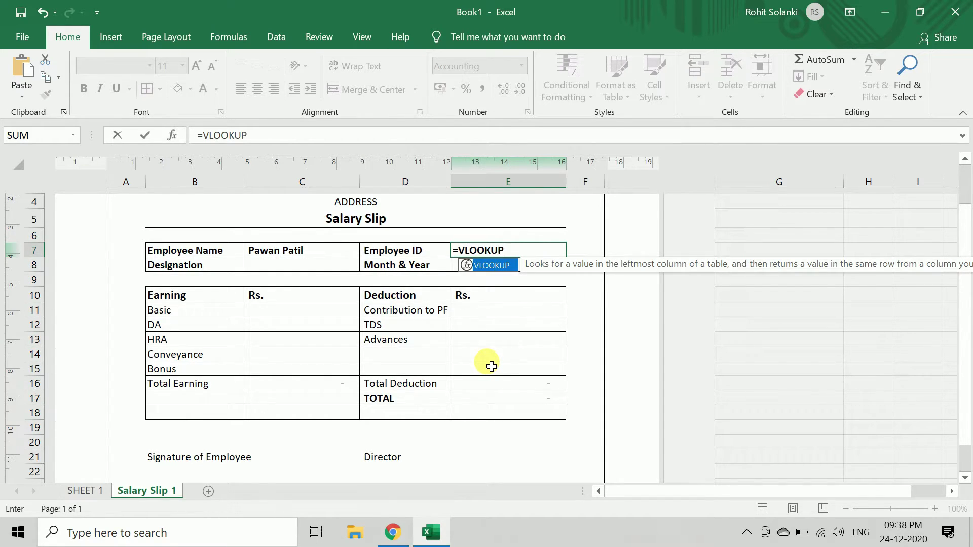
text(()
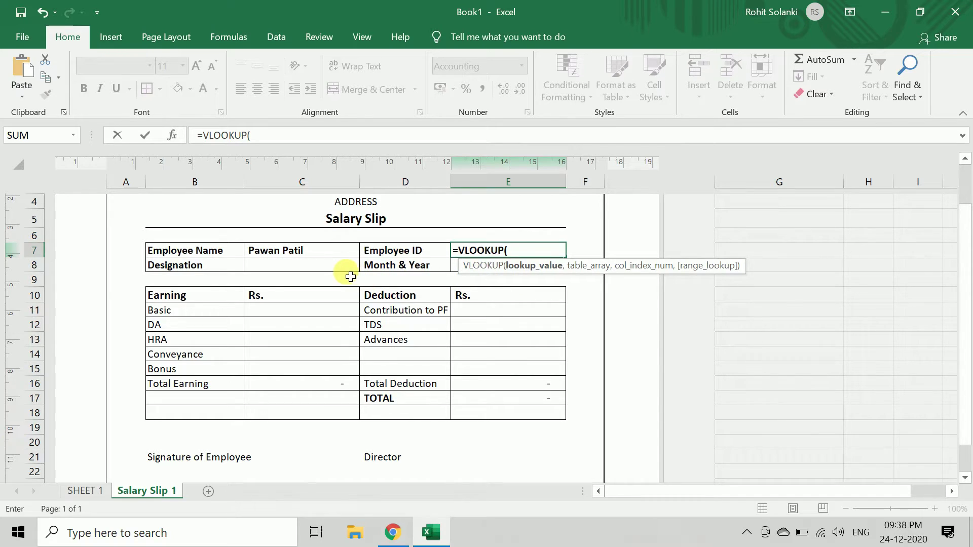
click(323, 251)
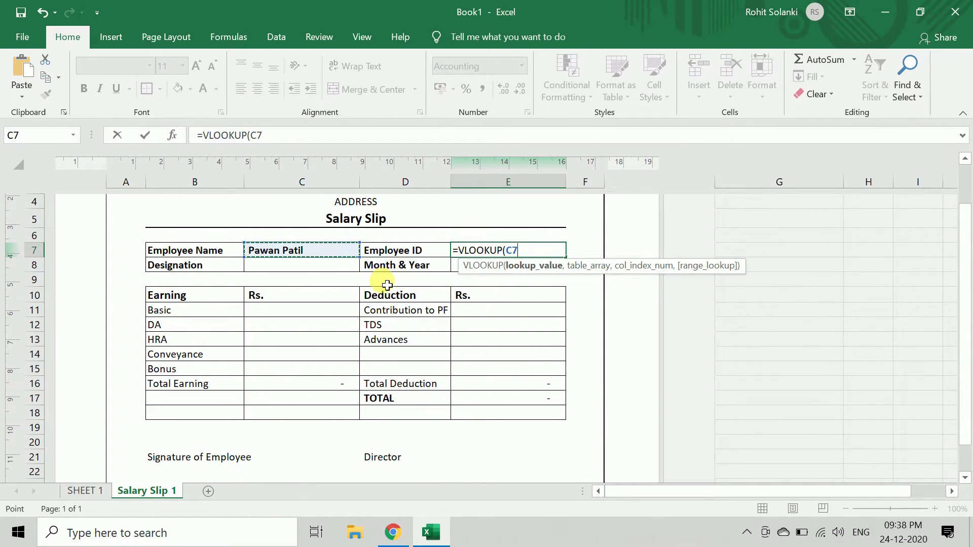
text(,)
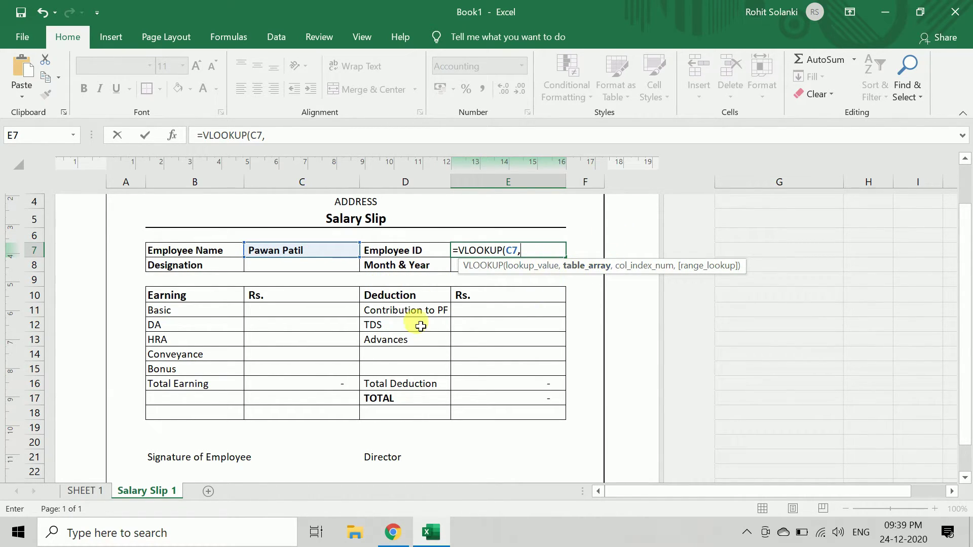
click(86, 490)
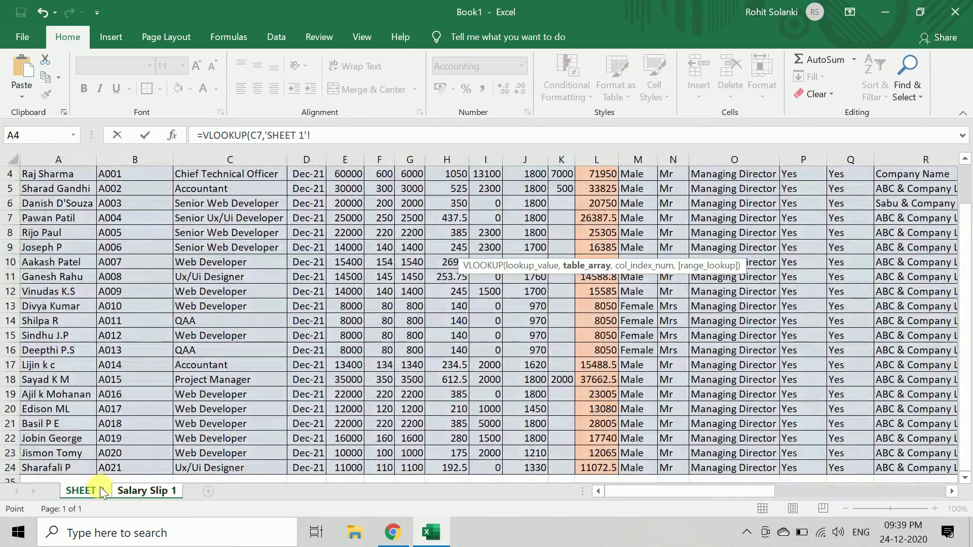
scroll(102, 361, up, 1)
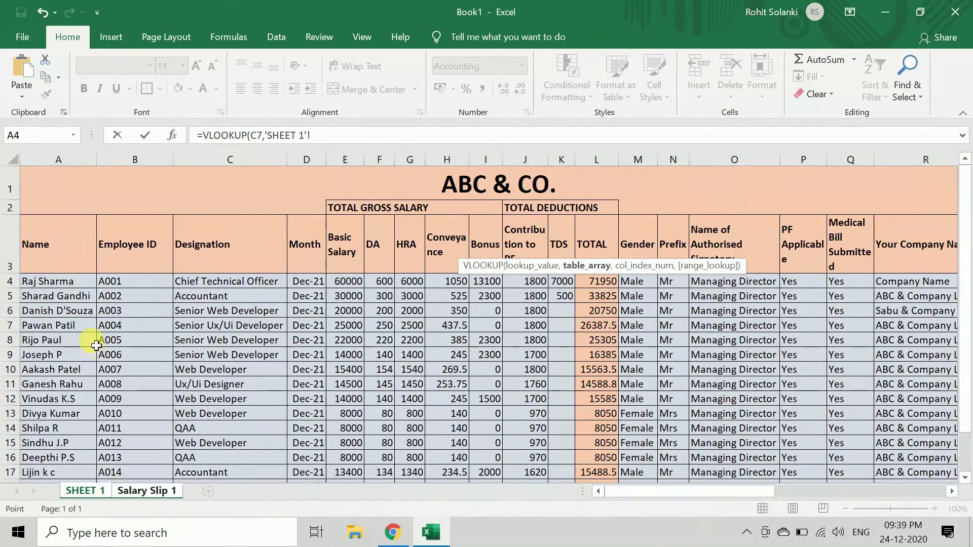
click(64, 290)
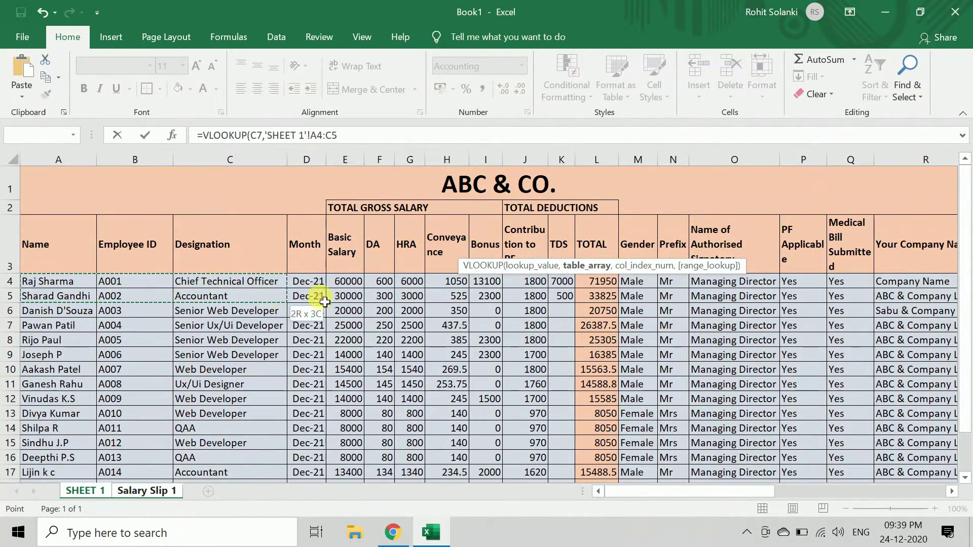
mouse_move(64, 290)
mouse_down()
mouse_move(772, 406)
mouse_move(765, 484)
mouse_up()
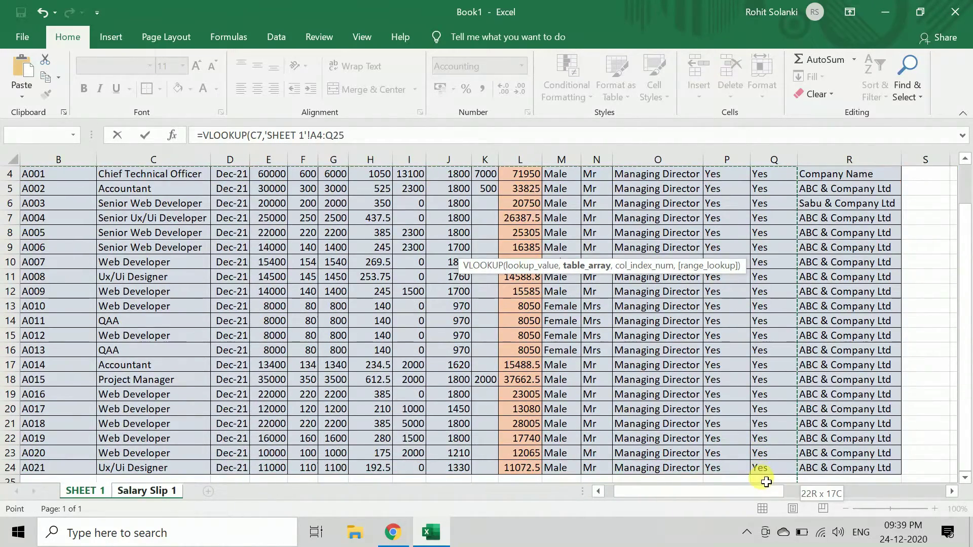
drag(766, 484, 766, 476)
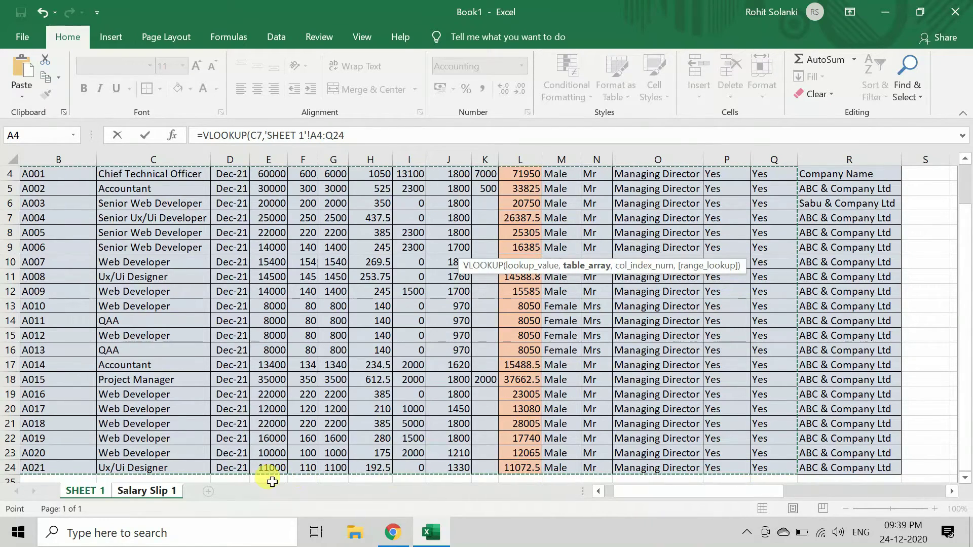
Finish the formula with column index 2 and exact match 0, and enter it
text(,)
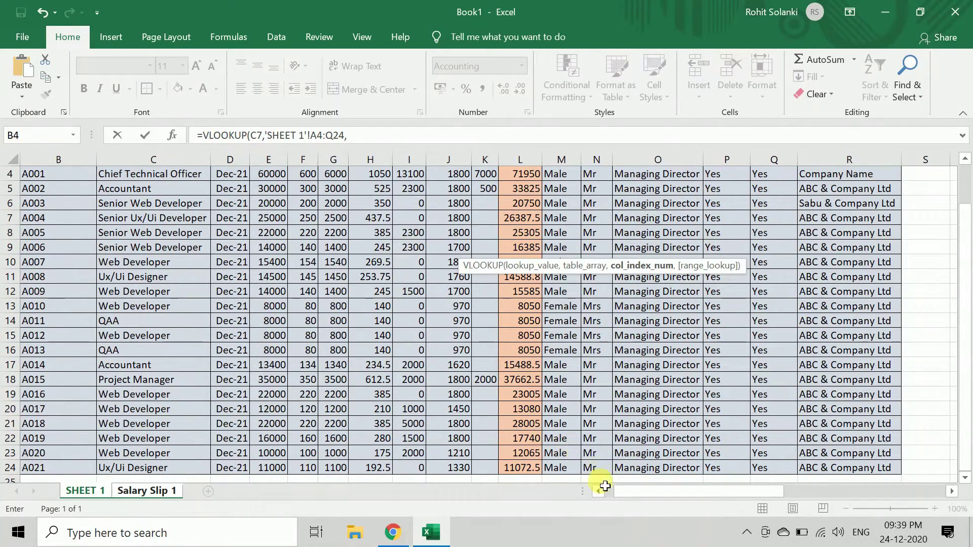
drag(606, 485, 585, 487)
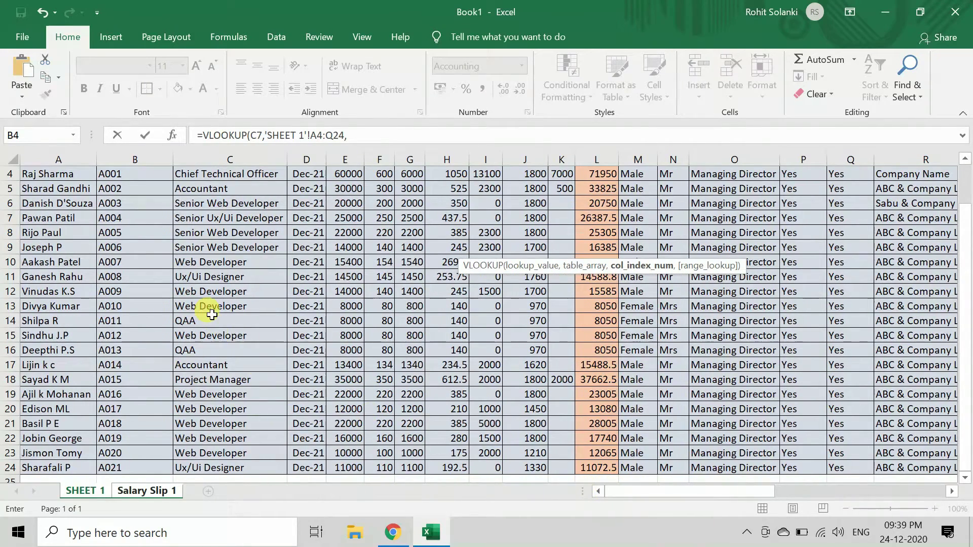
scroll(198, 312, up, 1)
text(2)
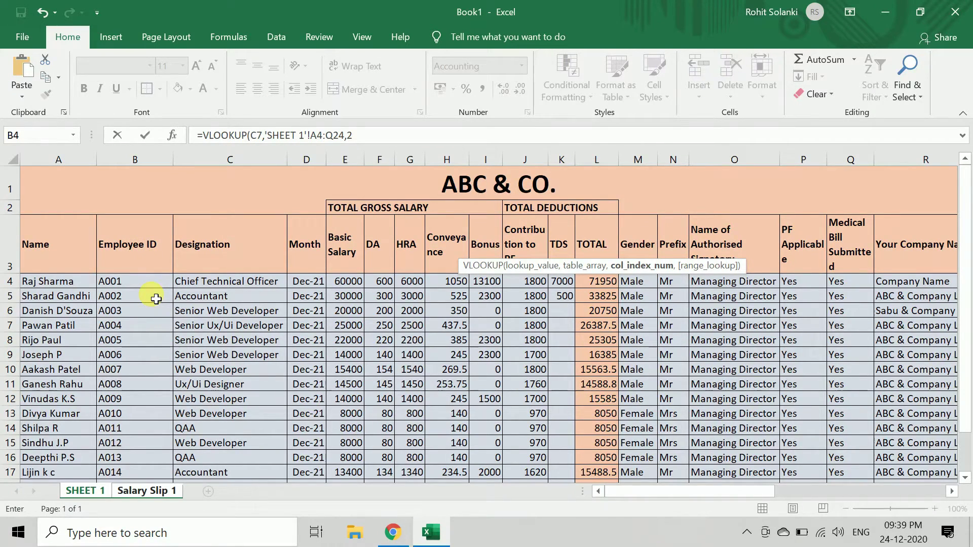
text(,0)
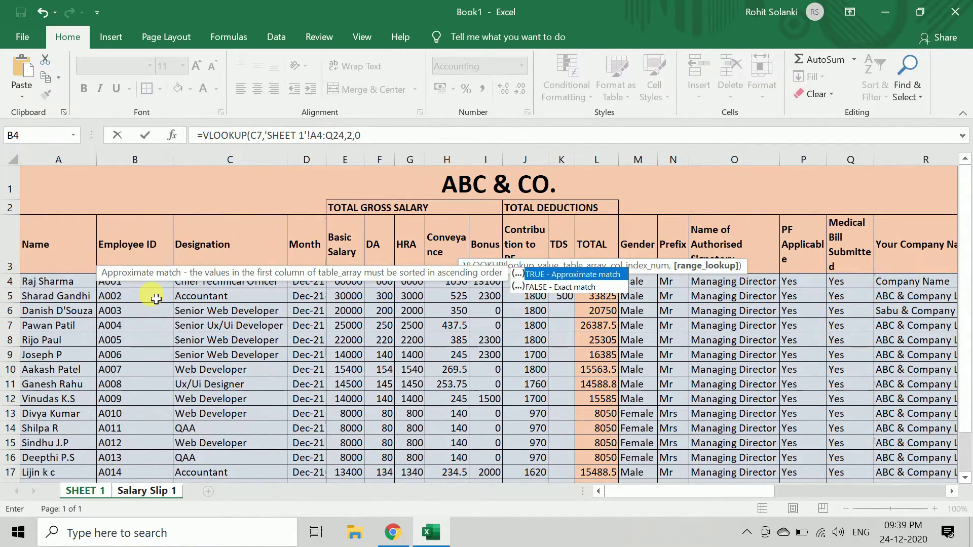
text())
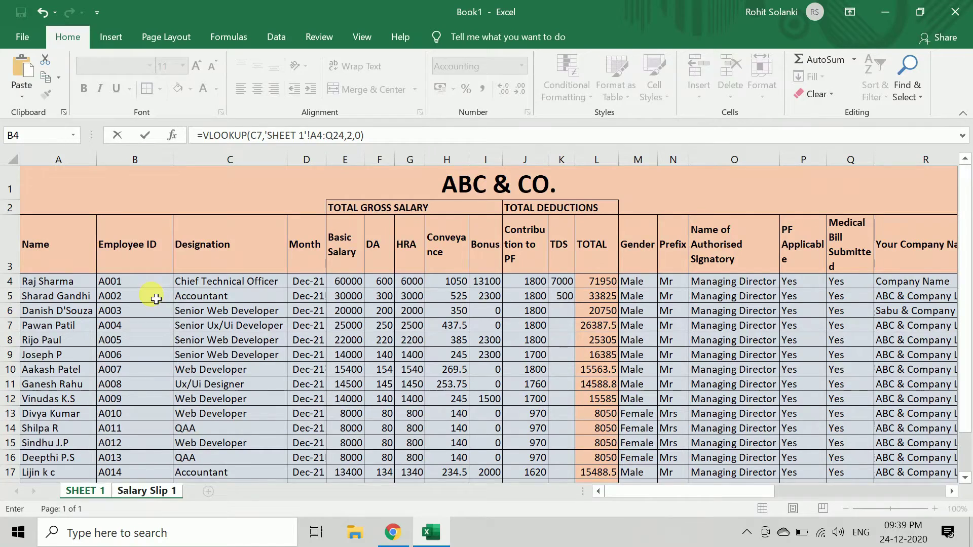
key(Return)
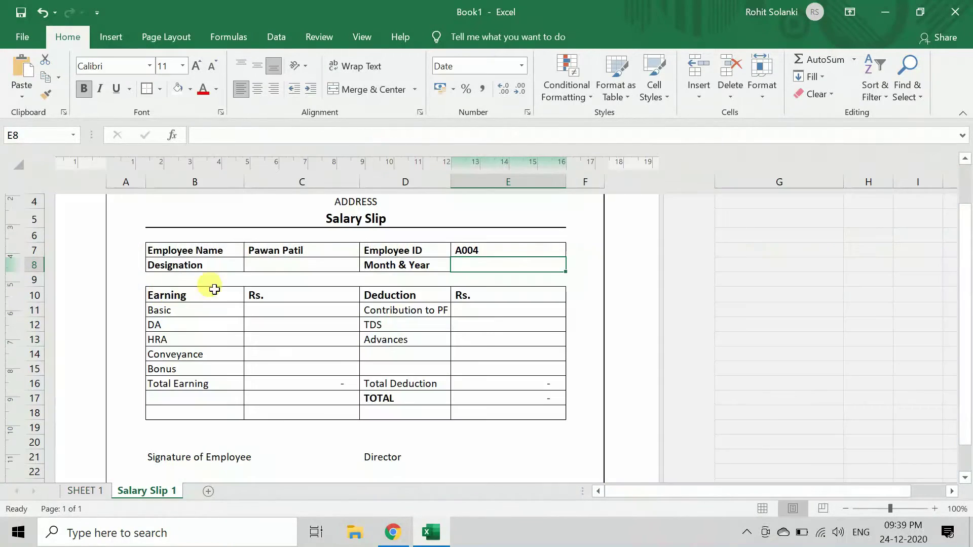
Choose the first employee and verify IDs A001 and A007 against SHEET 1
click(513, 254)
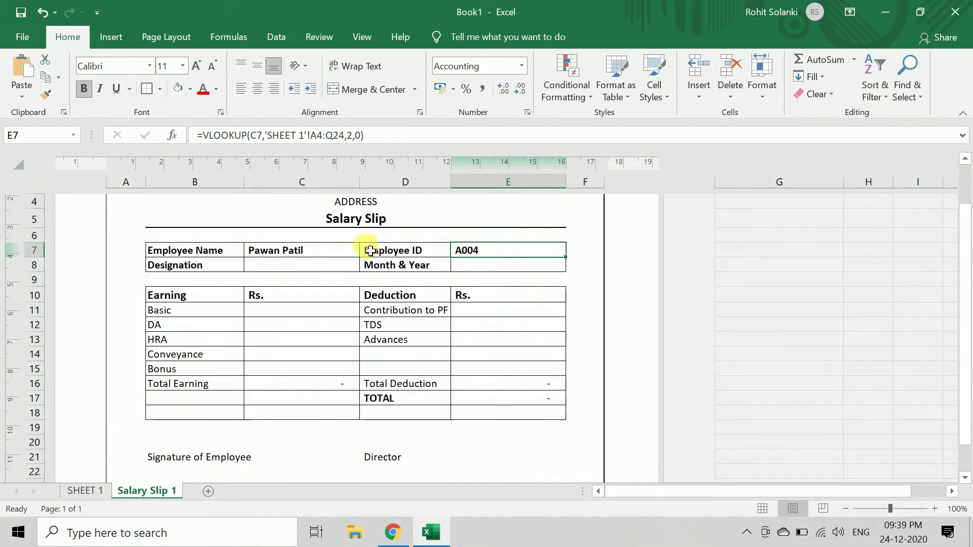
click(336, 255)
click(365, 251)
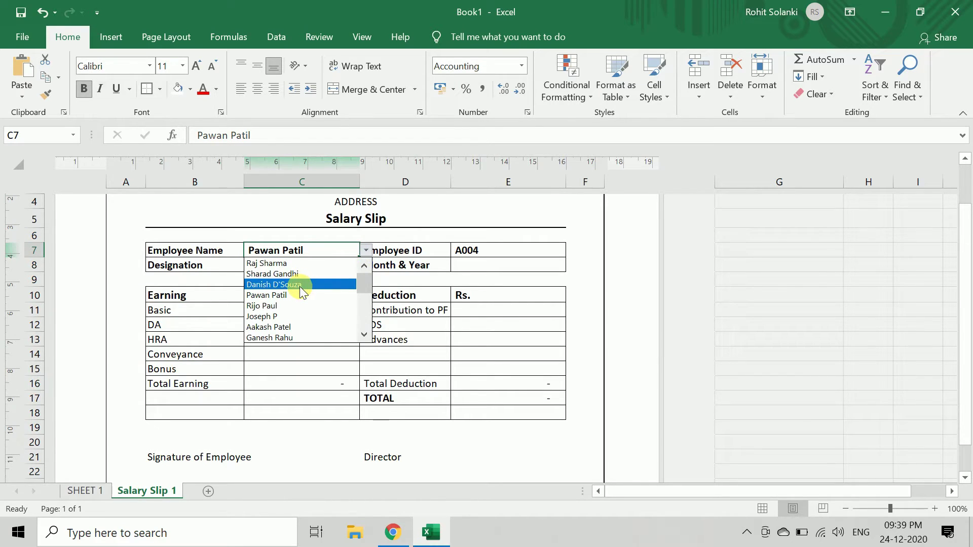
click(293, 264)
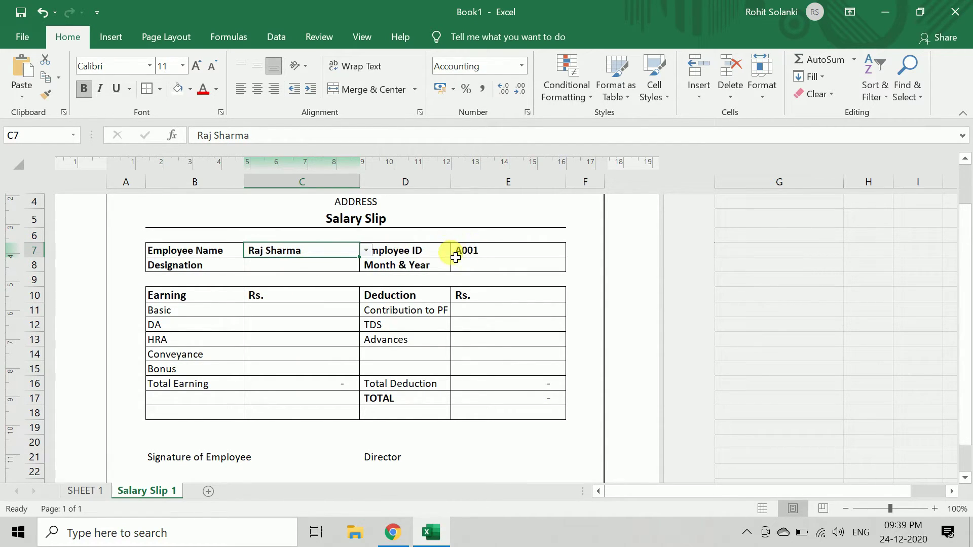
click(74, 491)
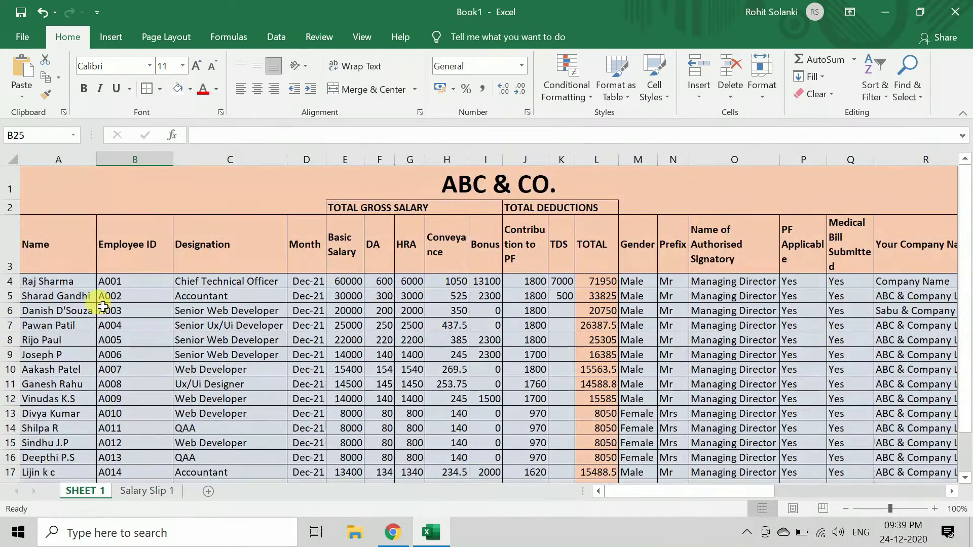
click(80, 282)
click(120, 284)
click(43, 370)
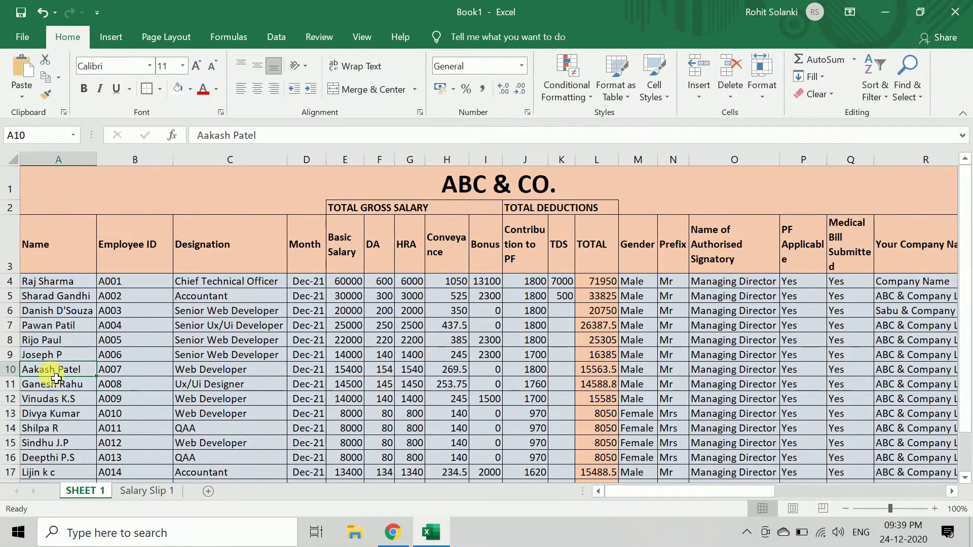
click(119, 373)
click(143, 489)
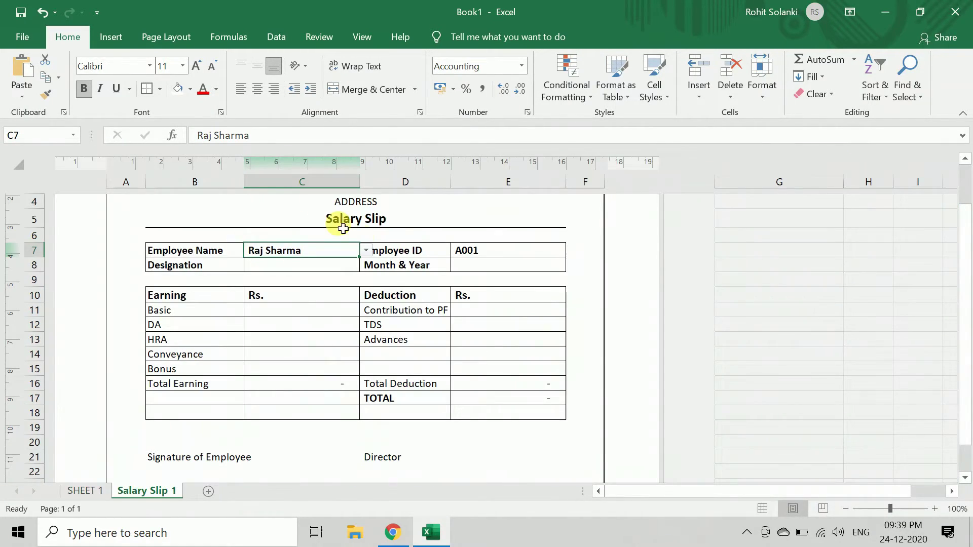
click(366, 251)
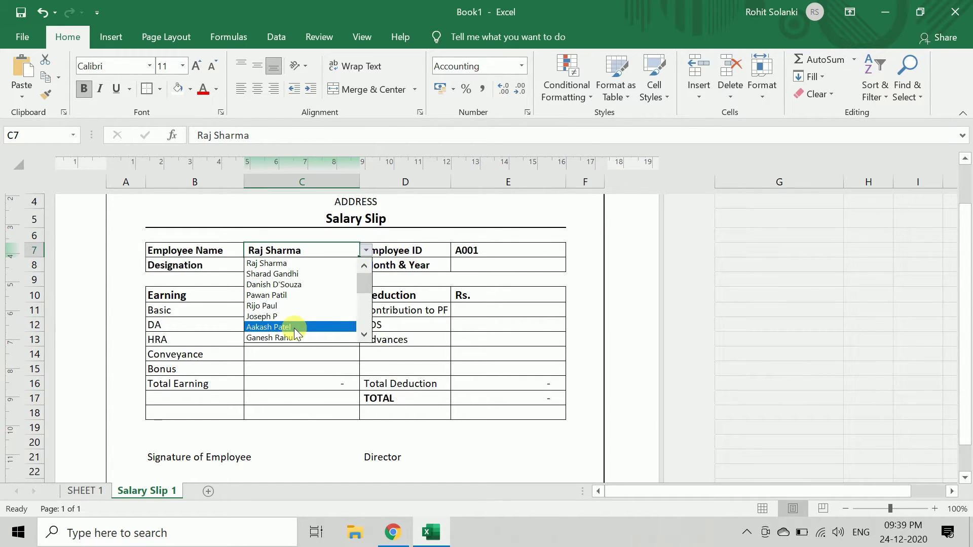
click(294, 327)
key(Return)
Copy E7's VLOOKUP into C8 with column index 3 for the designation
double_click(466, 247)
click(284, 265)
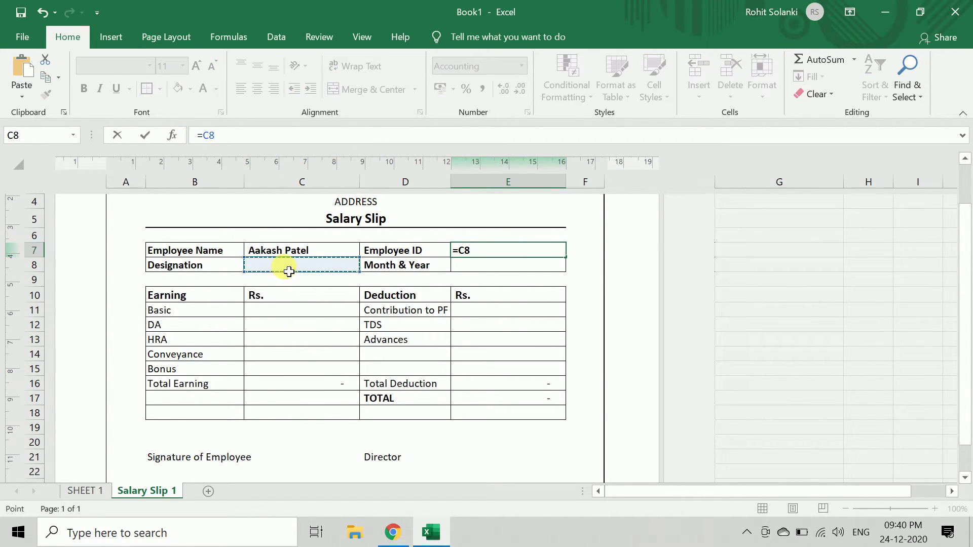
key(Escape)
click(301, 265)
key(ctrl+v)
click(357, 135)
key(BackSpace)
text(3)
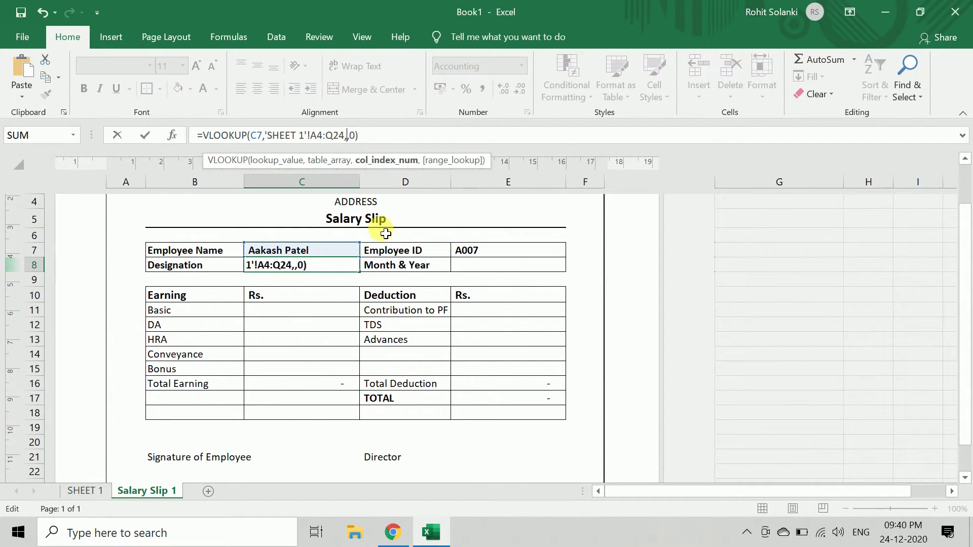
click(403, 324)
Paste the lookup into E8 with column index 4 for month & year
click(456, 265)
key(ctrl+v)
click(346, 135)
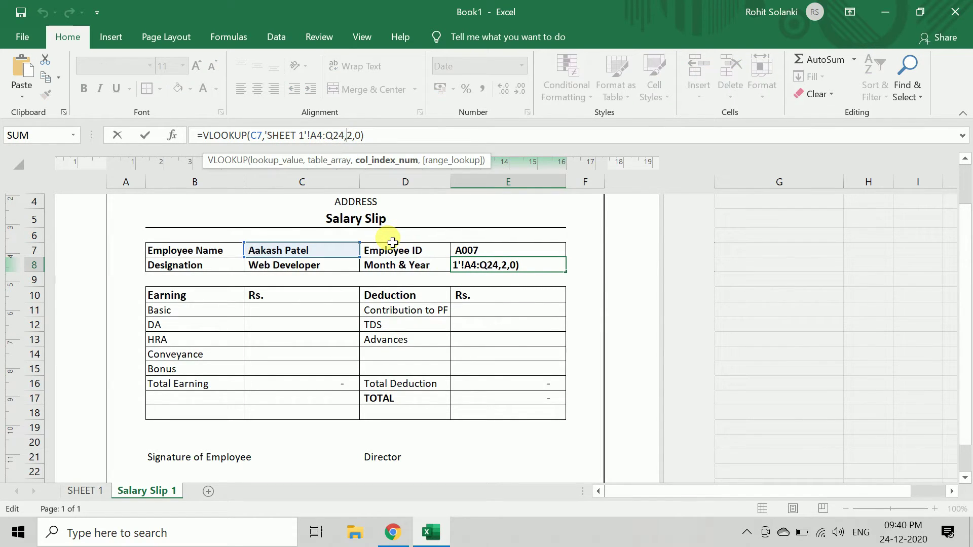
text(4)
key(Return)
Paste the lookup into C11 with column index 5 for basic pay
click(335, 310)
key(ctrl+v)
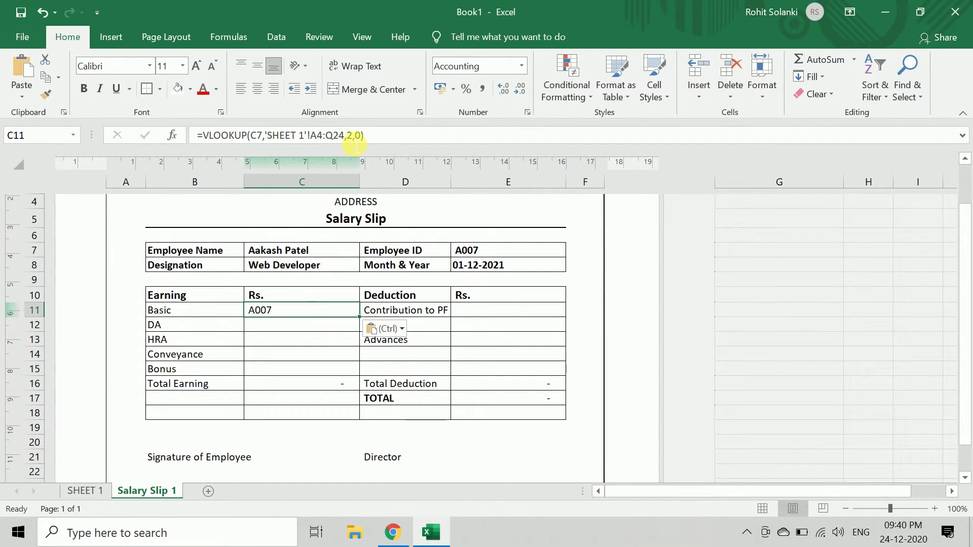
click(349, 135)
key(BackSpace)
text(5)
click(421, 340)
click(304, 251)
click(364, 250)
Pick another employee, then give the DA cell the lookup with column index 6
click(314, 261)
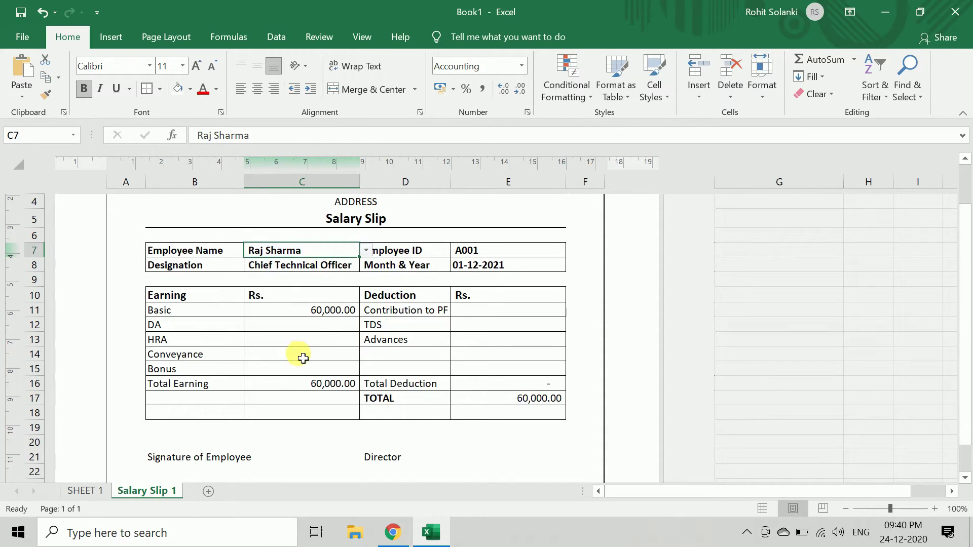
click(324, 310)
click(324, 332)
text(=VLOOKUP(C7,'SHEET 1'!A4:Q24,2,0))
click(352, 135)
key(BackSpace)
text(6)
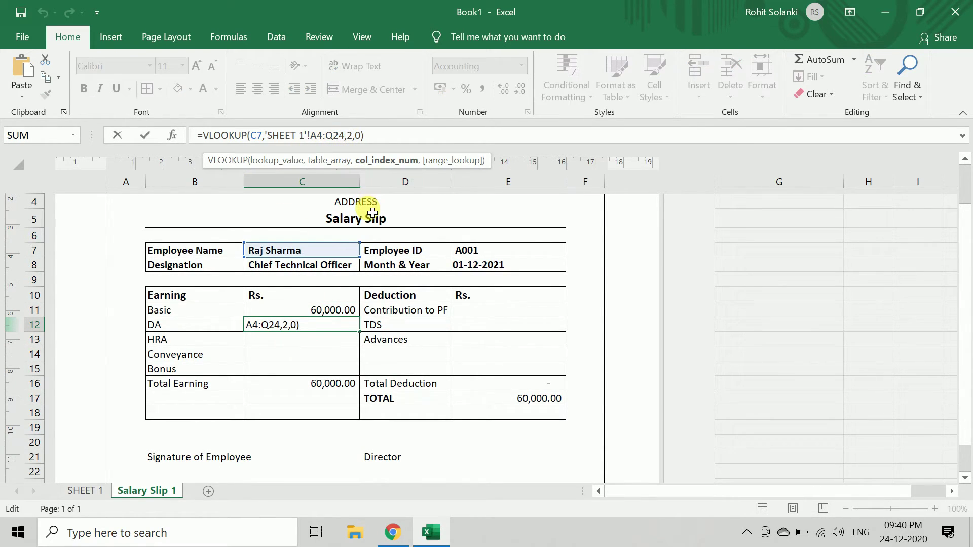
key(Return)
Paste the lookup for HRA and conveyance with column indexes 7 and 8
text(=VLOOKUP(C7,'SHEET 1'!A4:Q24,2,0))
key(BackSpace)
text(2)
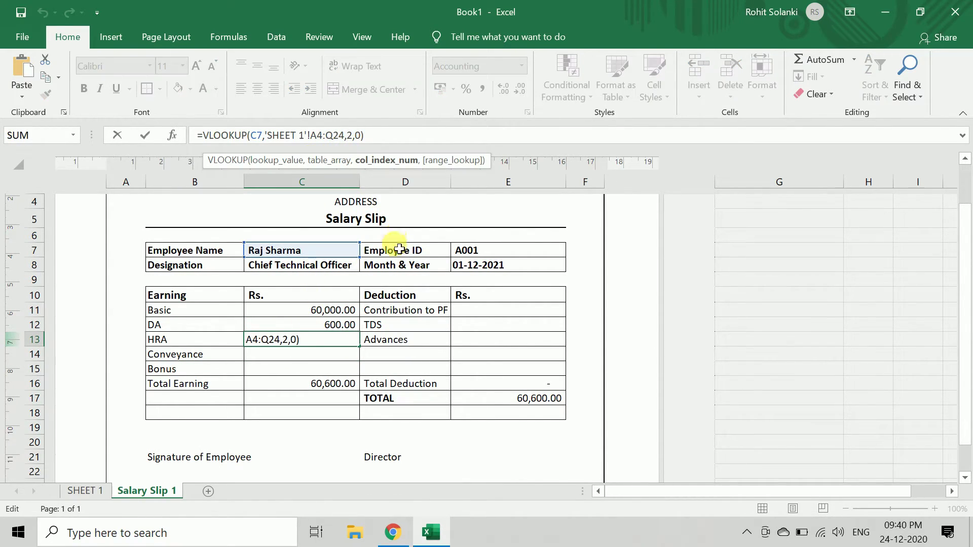
click(315, 355)
text(=VLOOKUP(C7,'SHEET 1'!A4:Q24,2,0))
click(355, 135)
text(8)
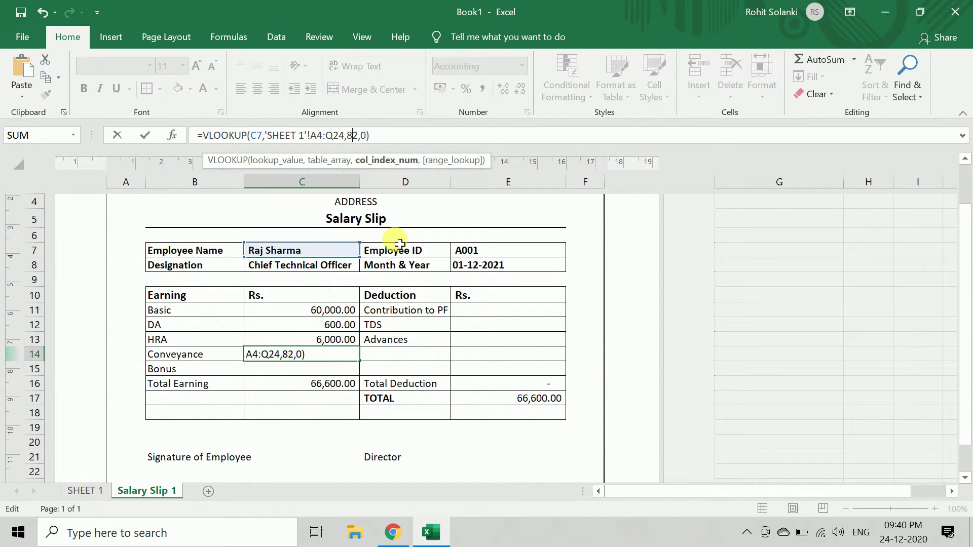
key(Delete)
Add the bonus (index 9), PF contribution (index 12) and TDS lookups
key(Return)
text(=VLOOKUP(C7,'SHEET 1'!A4:Q24,2,0))
key(F2)
key(Left)
key(Left)
key(Left)
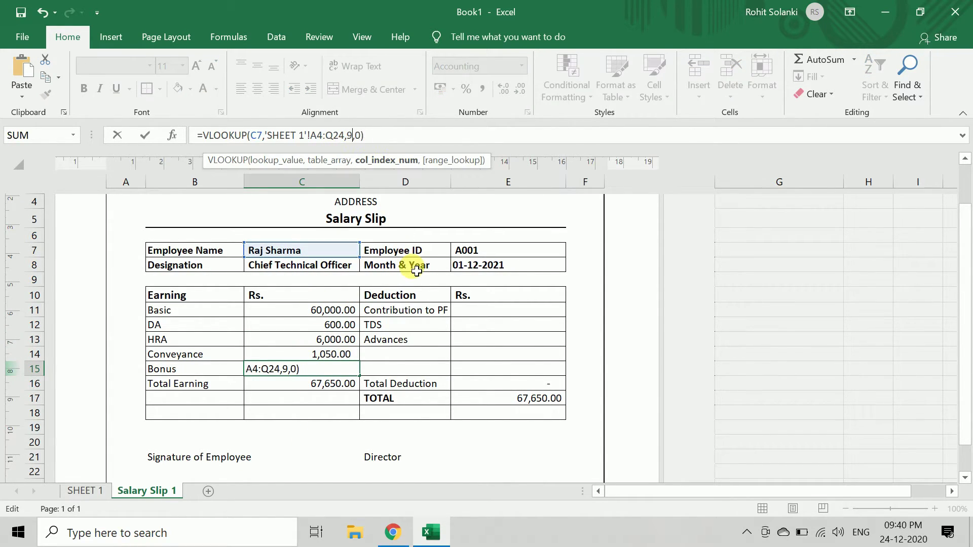
click(507, 310)
click(355, 135)
text(1'!A4:Q24,12,0))
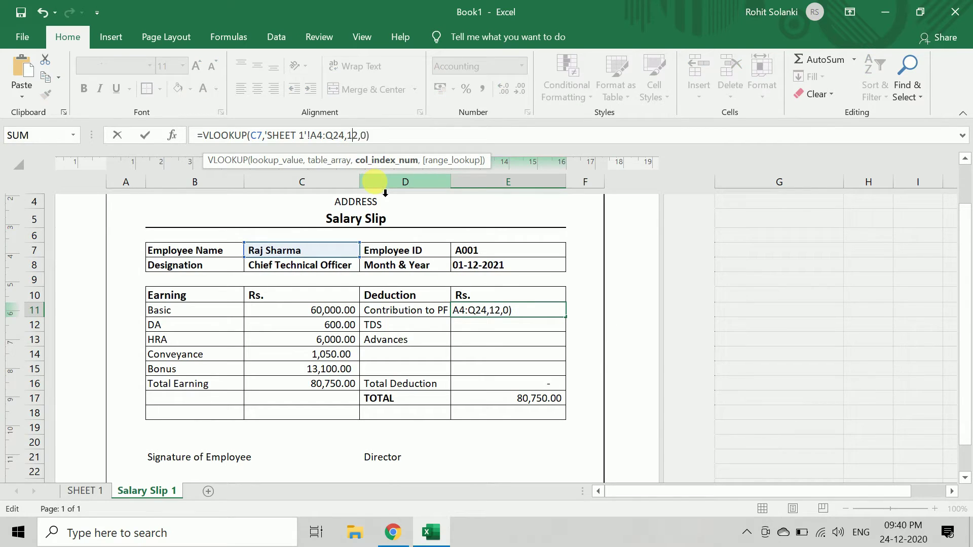
key(Return)
text(=VLOOKUP(C7,'SHEET 1'!A4:Q24,2,0))
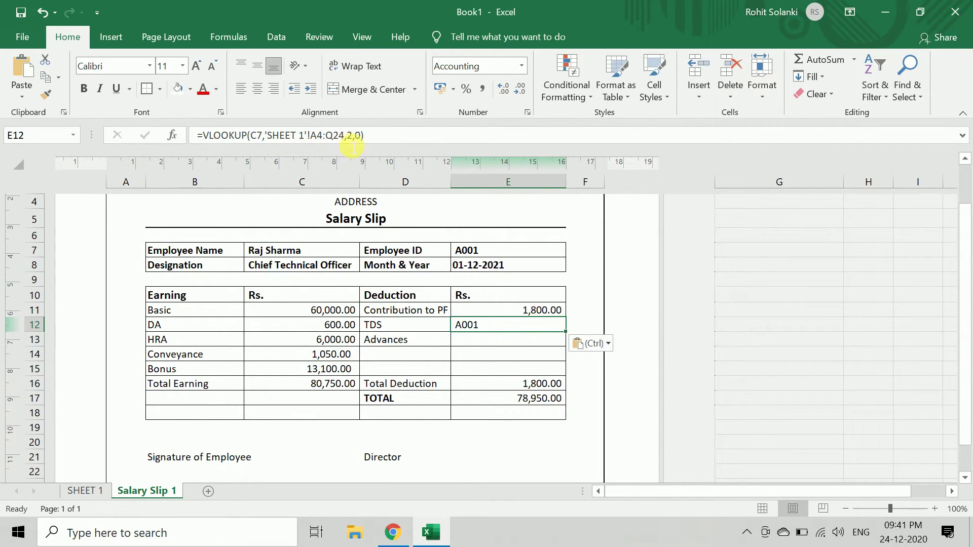
key(F2)
key(Left)
key(Left)
key(Left)
Commit the TDS lookup and check the TOTAL salary formula on SHEET 1
click(532, 398)
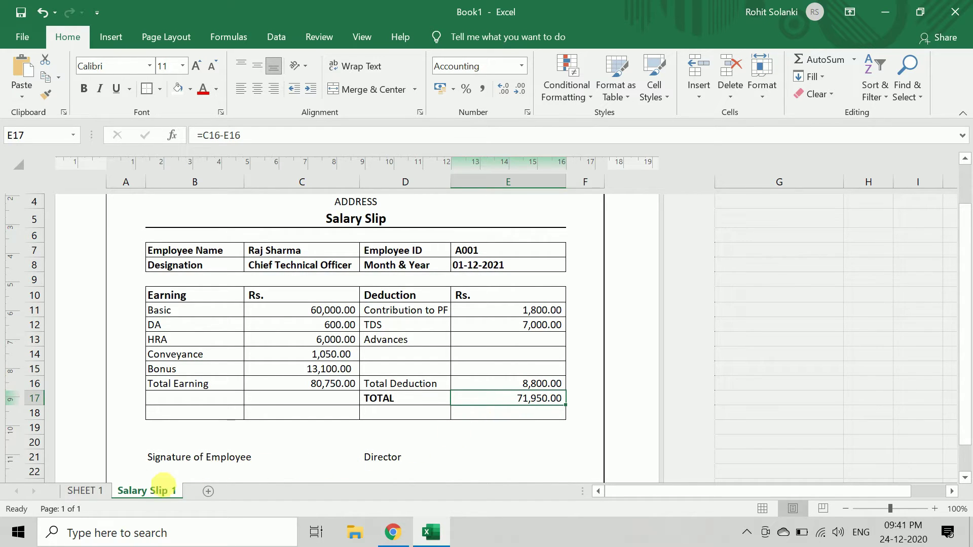
click(105, 492)
click(610, 278)
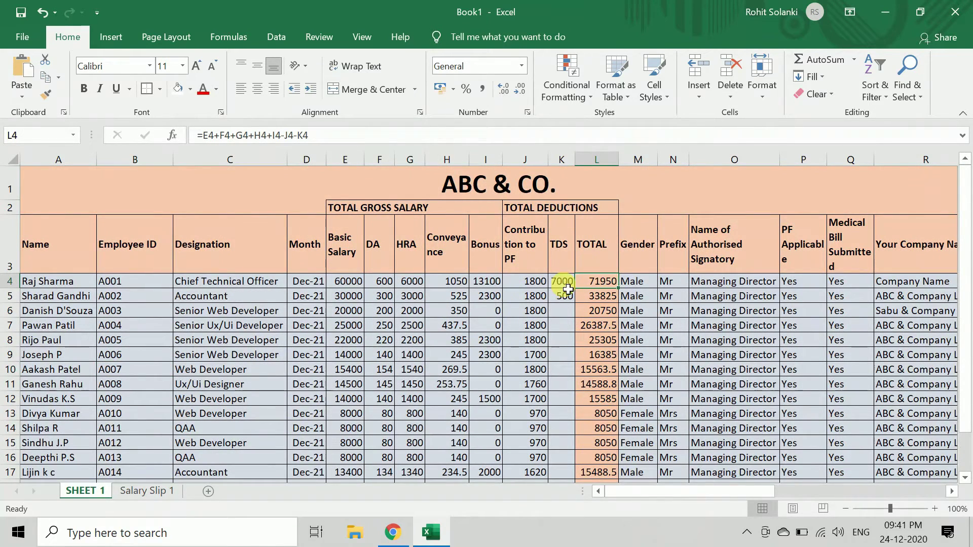
click(145, 491)
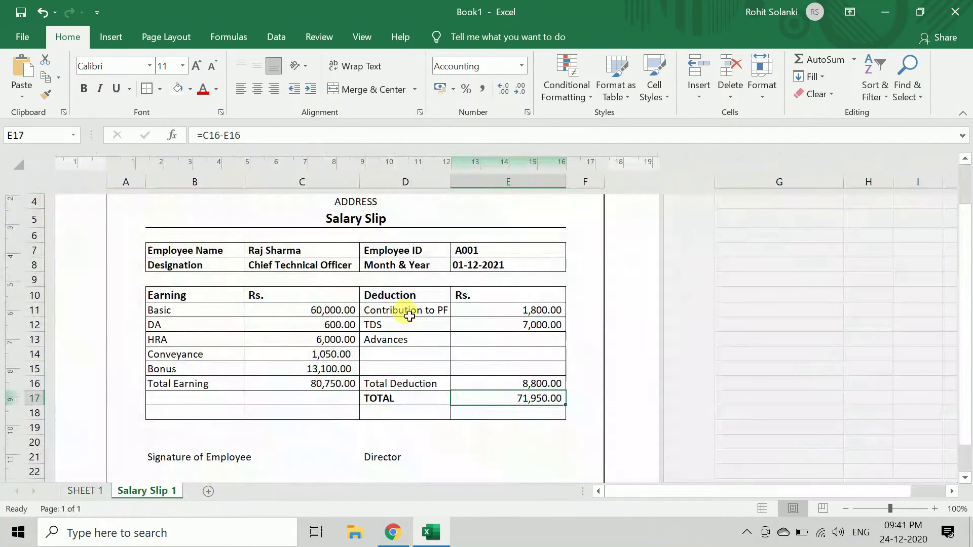
Choose employee A007 in C7 and compare the slip against that employee's SHEET 1 row
click(351, 255)
click(365, 250)
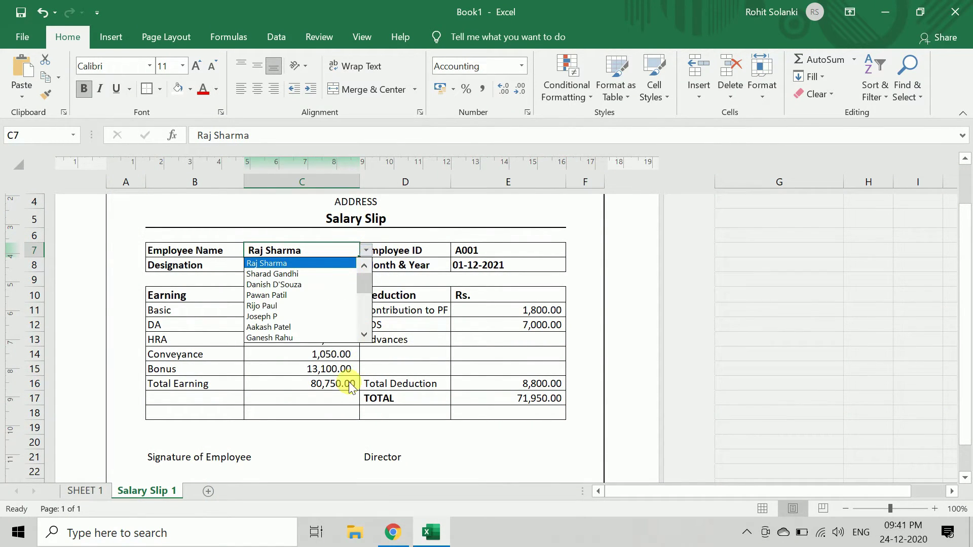
click(276, 325)
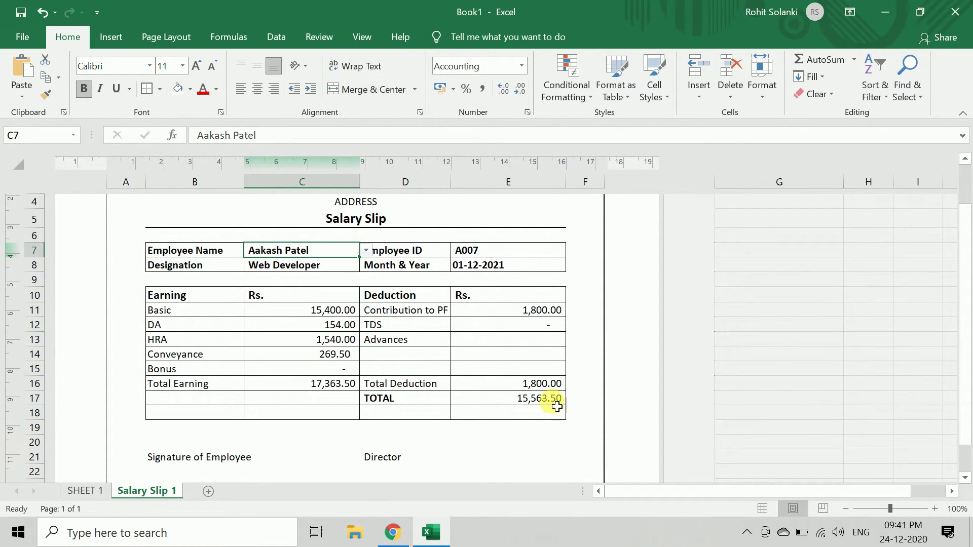
click(512, 407)
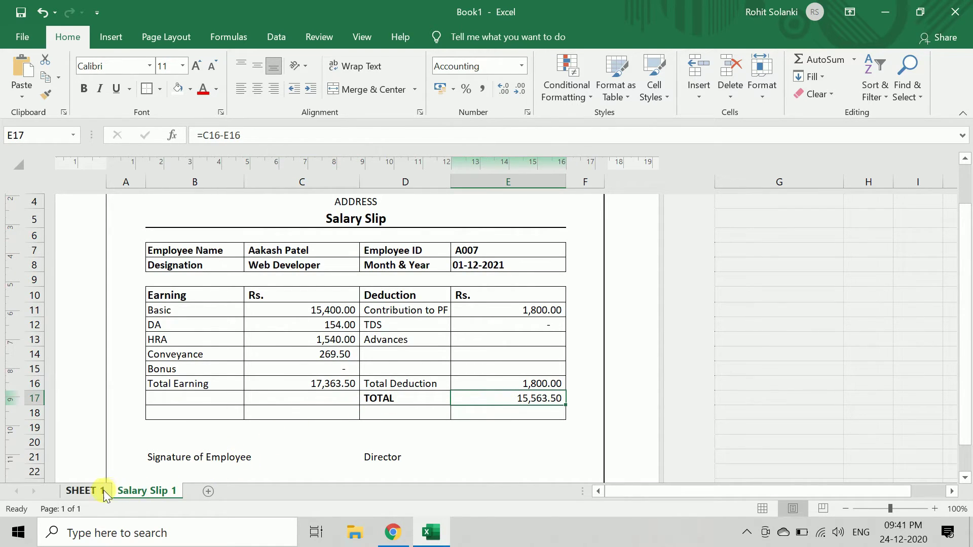
click(101, 490)
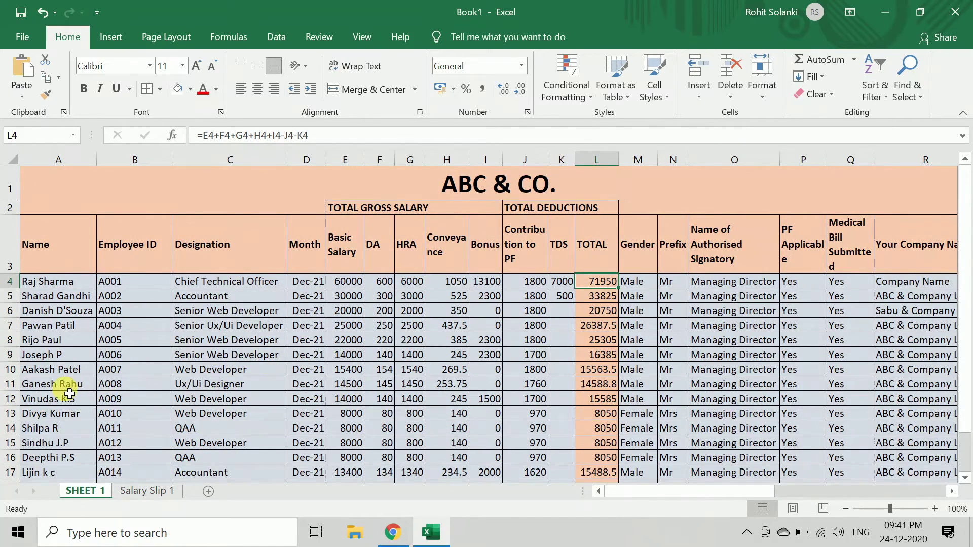
drag(68, 376, 596, 371)
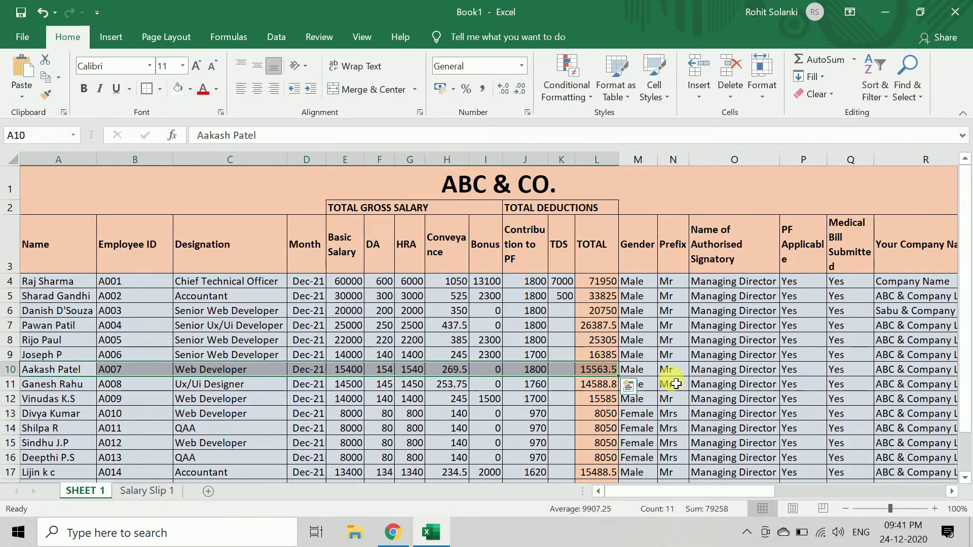
click(150, 491)
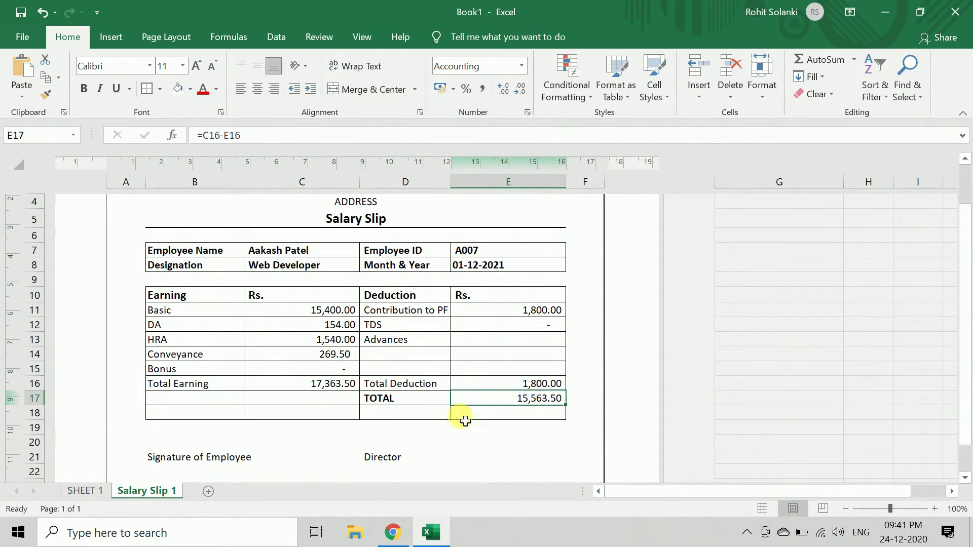
click(337, 418)
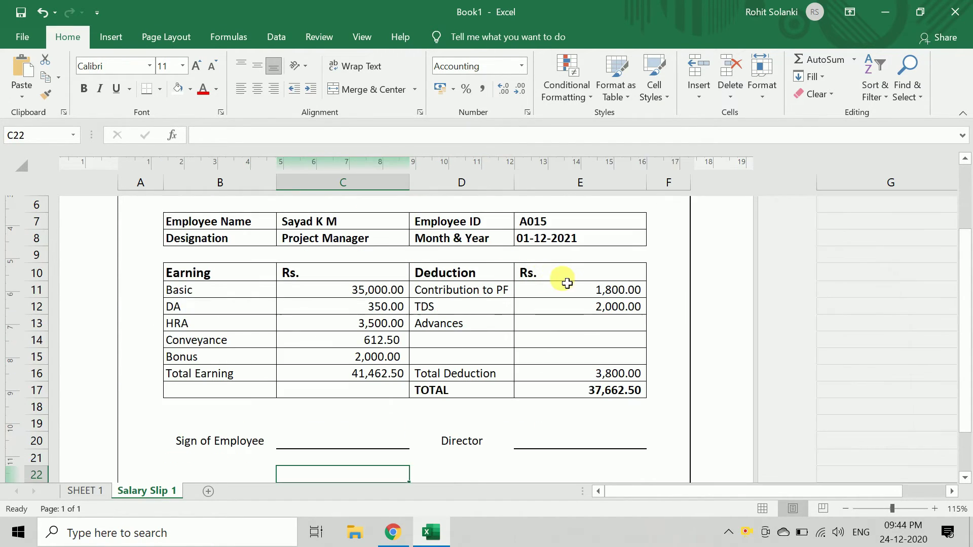
Fill the Earning/Deduction header row B10:E10 with light grey
drag(557, 277, 259, 283)
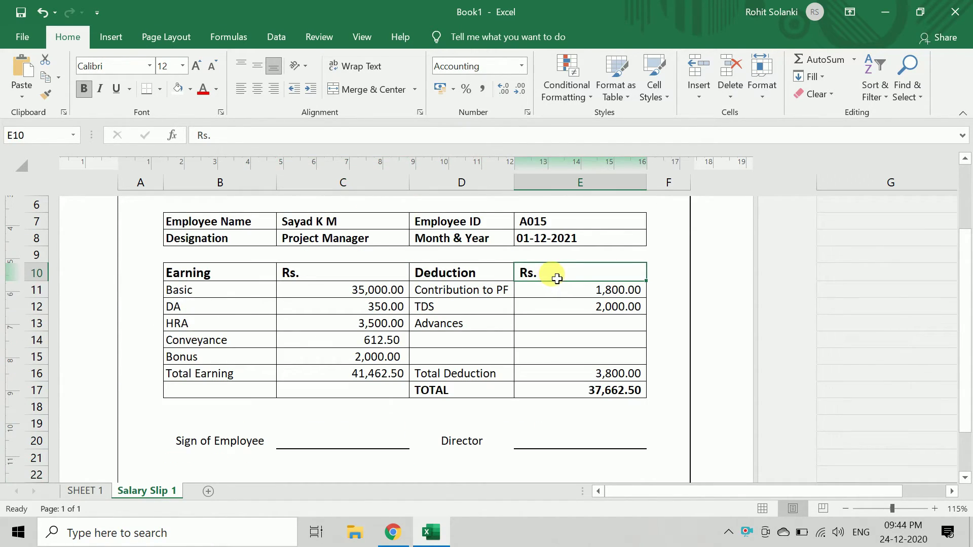
click(191, 90)
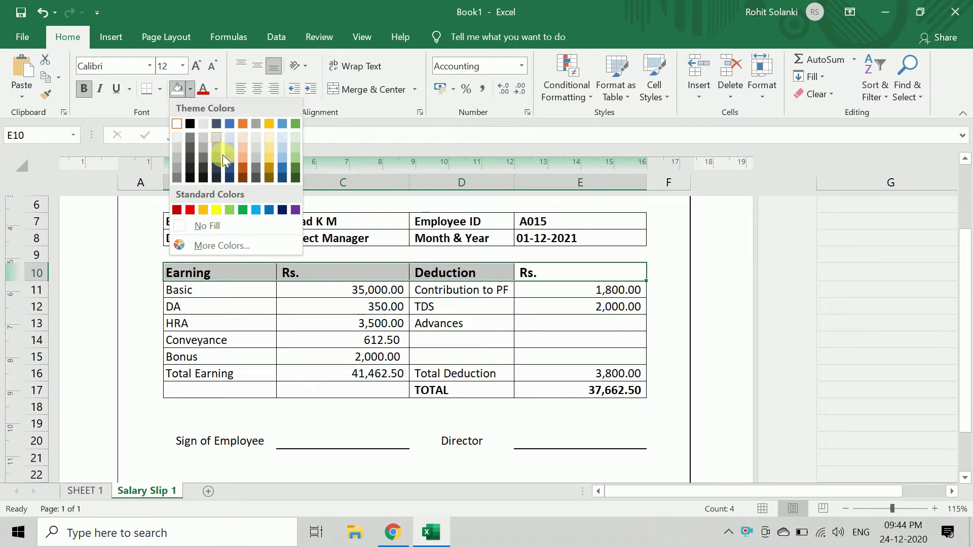
click(182, 145)
click(481, 293)
Select the whole slip A1:F23 and bring up the print preview
scroll(393, 400, up, 2)
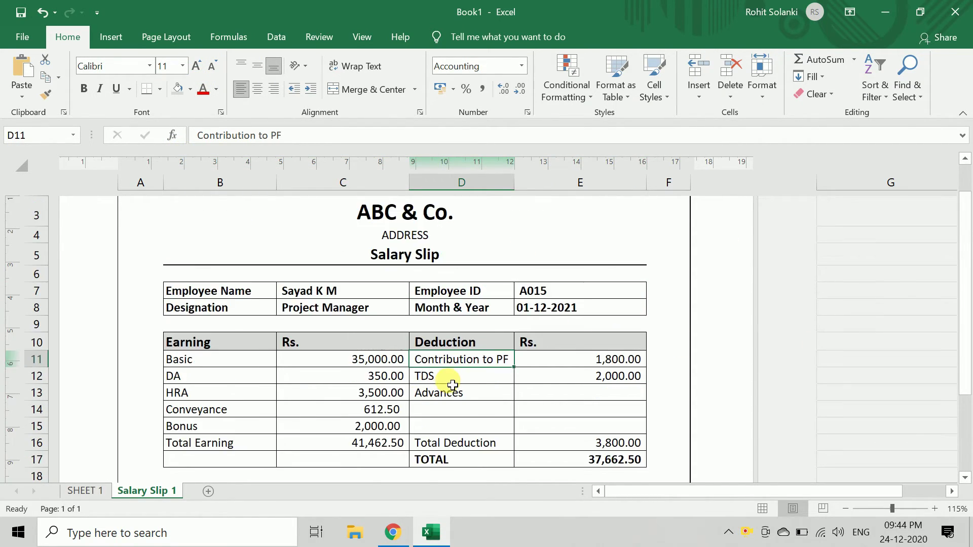
scroll(448, 374, up, 2)
click(553, 412)
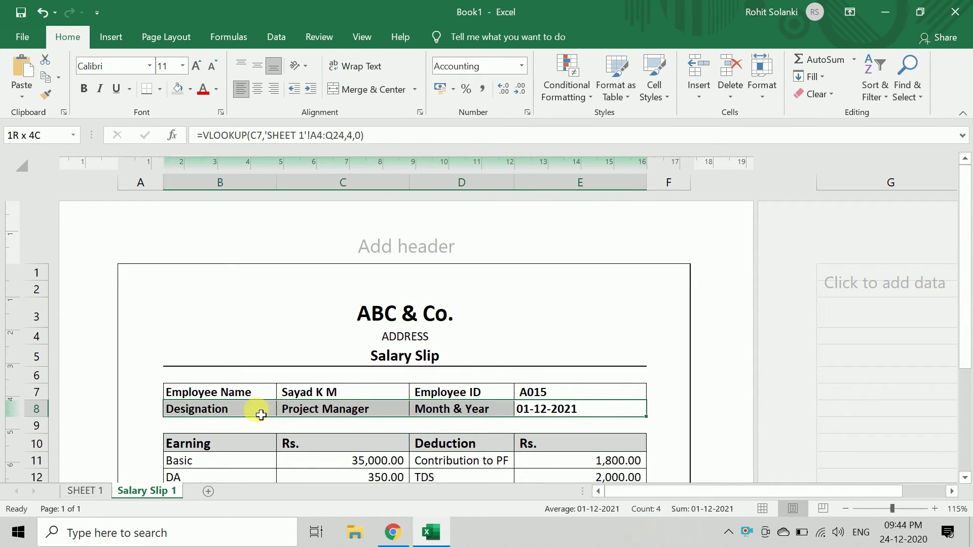
drag(553, 412, 219, 405)
click(198, 392)
scroll(350, 448, down, 4)
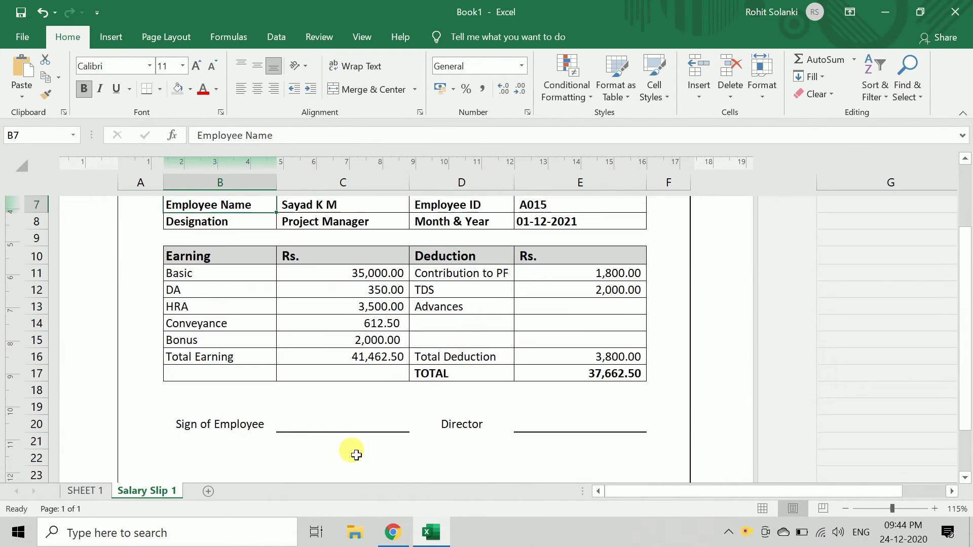
scroll(343, 322, down, 1)
scroll(342, 314, up, 1)
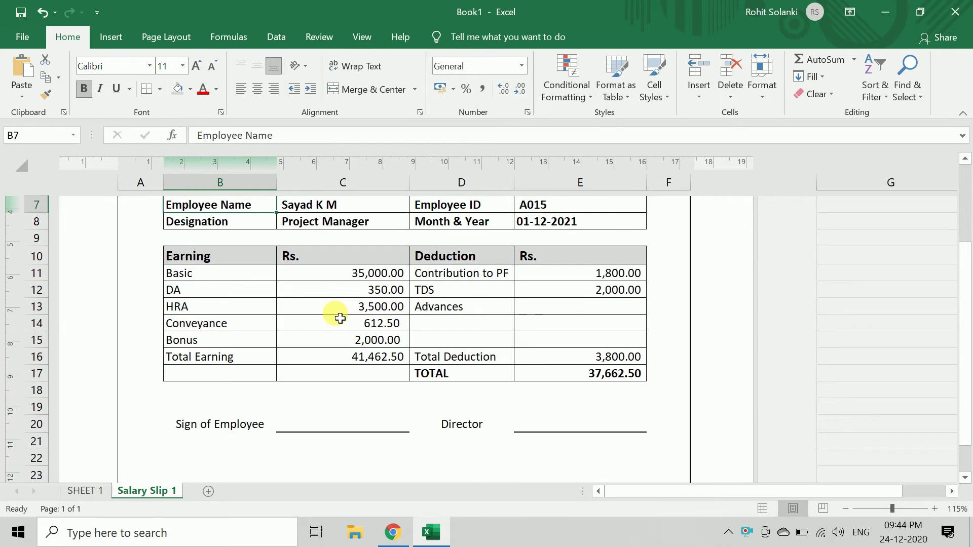
scroll(340, 318, up, 1)
scroll(339, 317, up, 2)
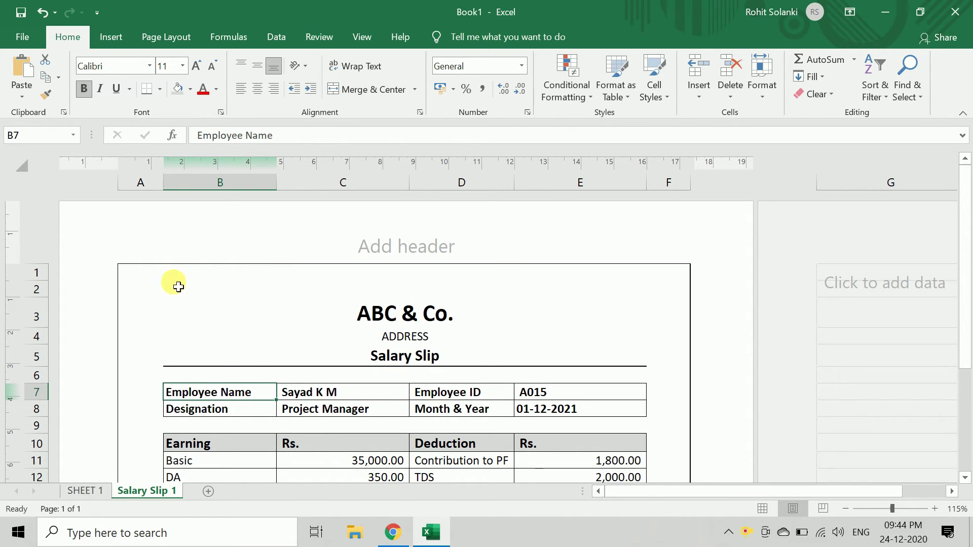
drag(141, 286, 673, 476)
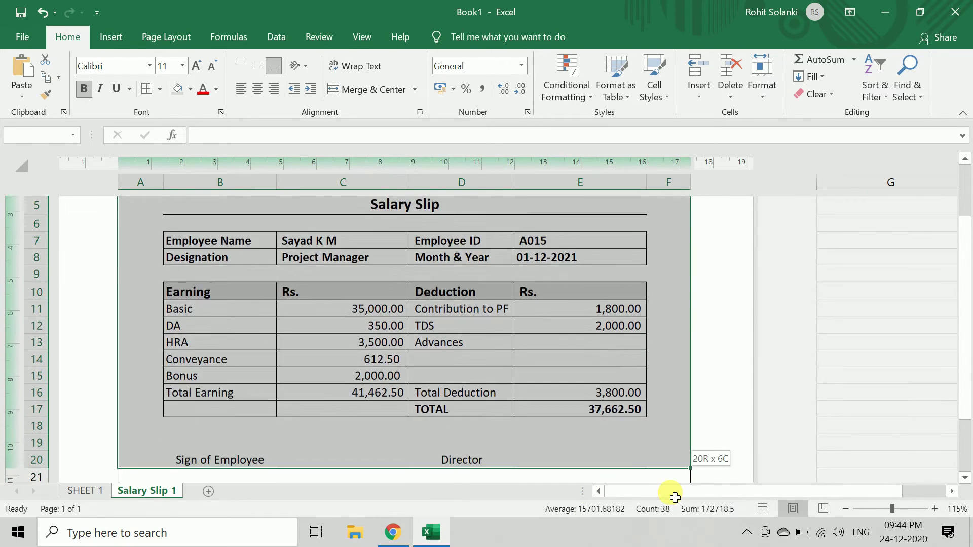
mouse_move(673, 476)
mouse_down()
mouse_move(683, 431)
mouse_move(675, 425)
mouse_up()
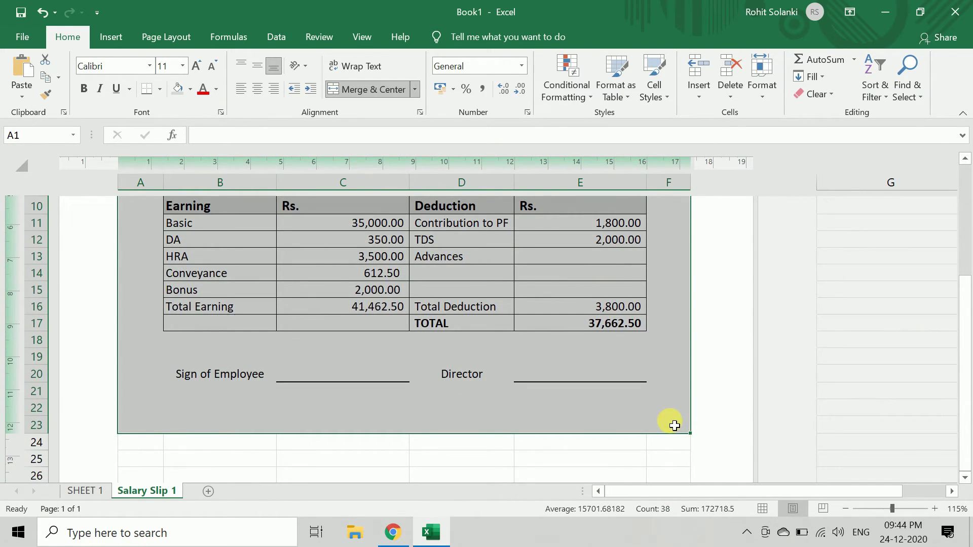
key(ctrl+p)
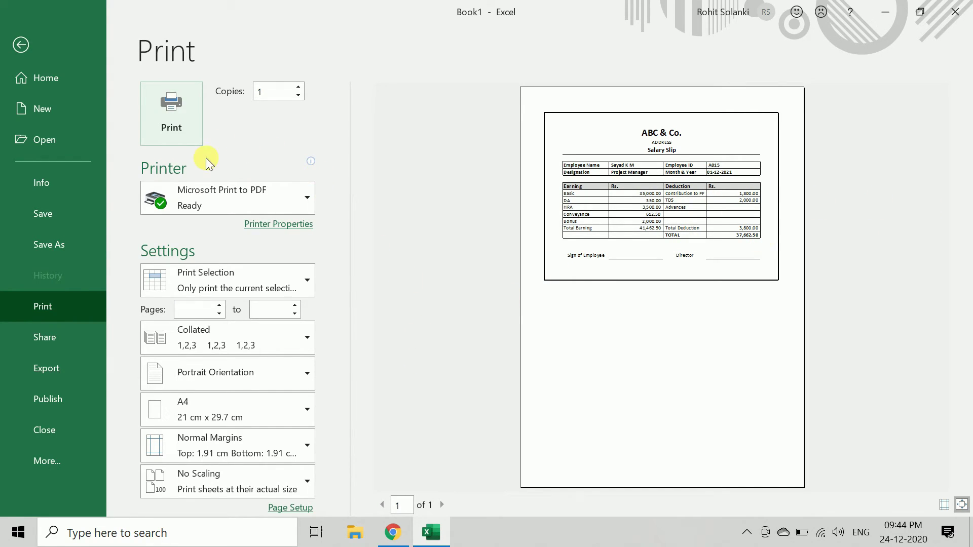
Print the selected slip with Microsoft Print to PDF, overwriting ABC.pdf on the Desktop
click(163, 105)
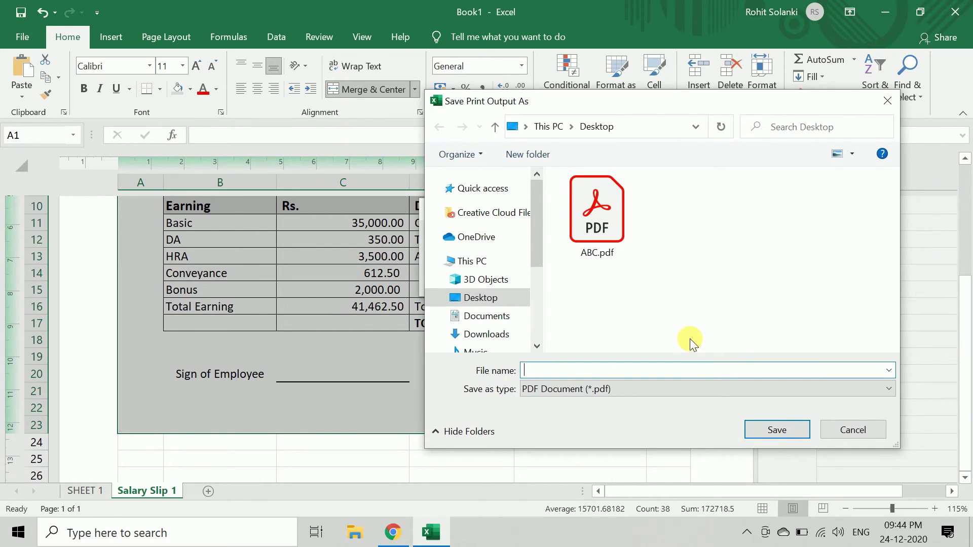
click(597, 212)
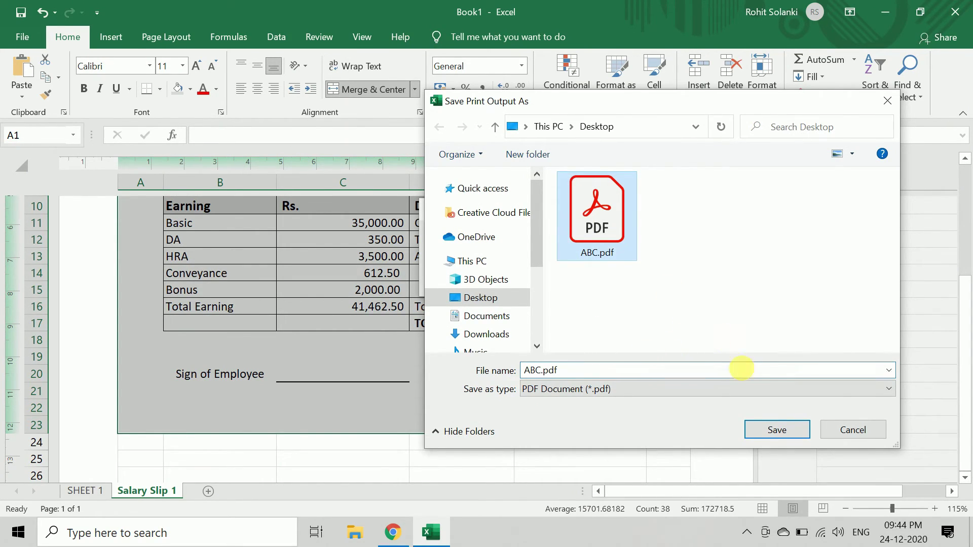
click(776, 430)
click(538, 268)
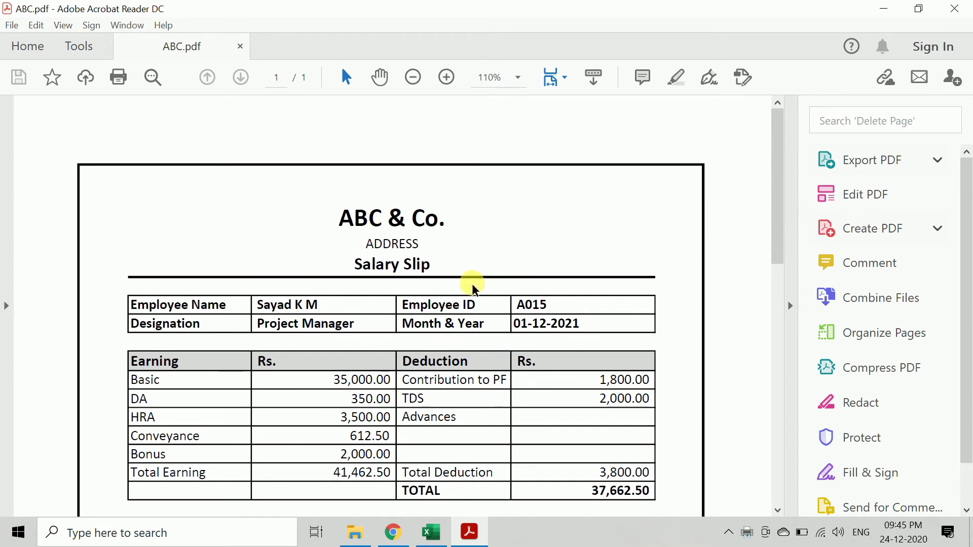
Scroll through ABC.pdf in Acrobat Reader to verify the exported salary slip
scroll(571, 357, down, 1)
scroll(572, 358, down, 1)
scroll(571, 357, down, 2)
scroll(571, 358, down, 1)
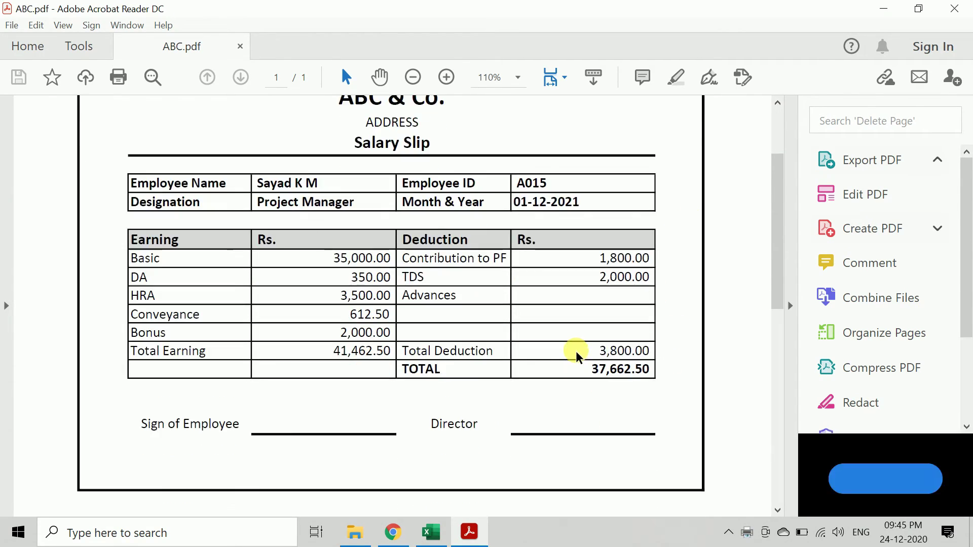
scroll(571, 357, down, 2)
scroll(572, 357, down, 5)
scroll(577, 352, down, 10)
scroll(577, 352, up, 3)
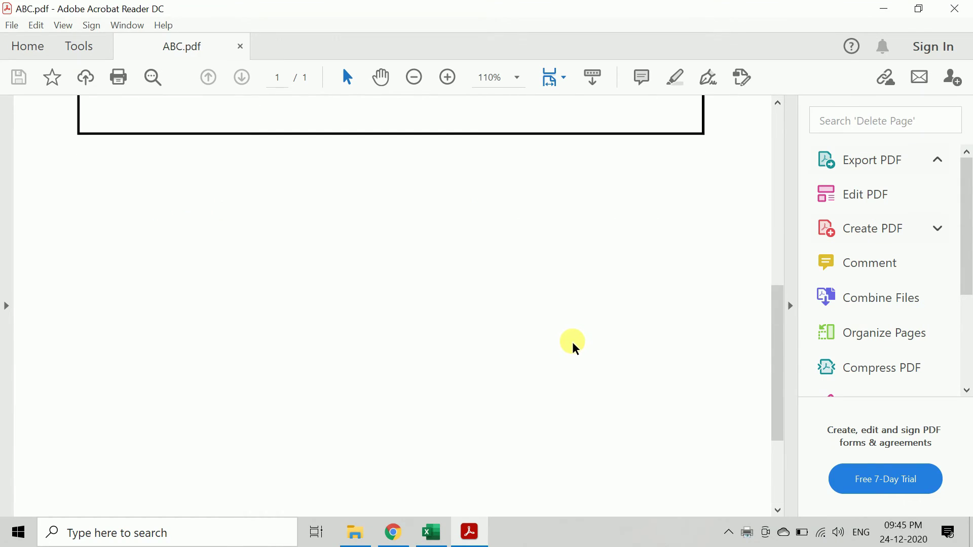
scroll(573, 343, up, 5)
scroll(569, 337, up, 5)
scroll(576, 324, up, 2)
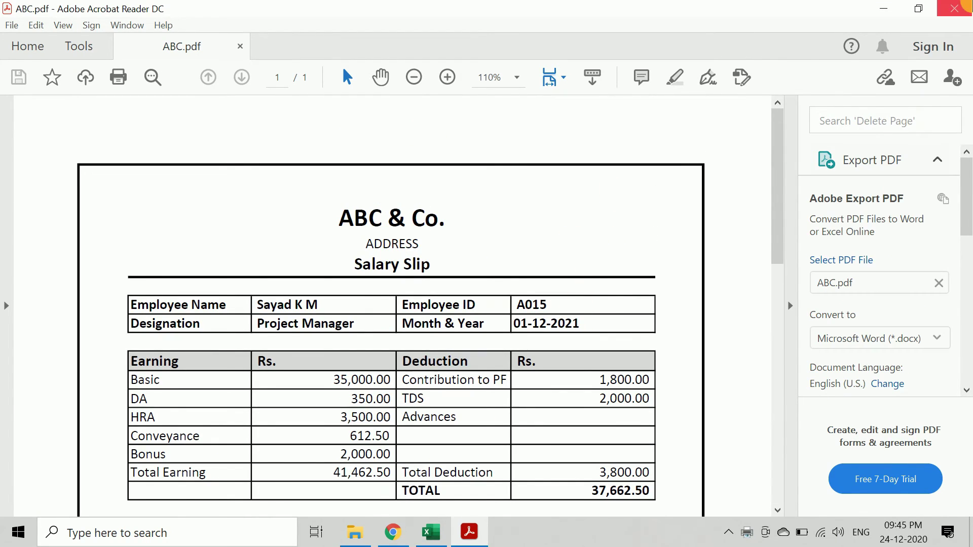
Close Acrobat Reader and return to the Salary Slip 1 sheet in Excel
click(954, 9)
click(528, 374)
scroll(526, 359, up, 3)
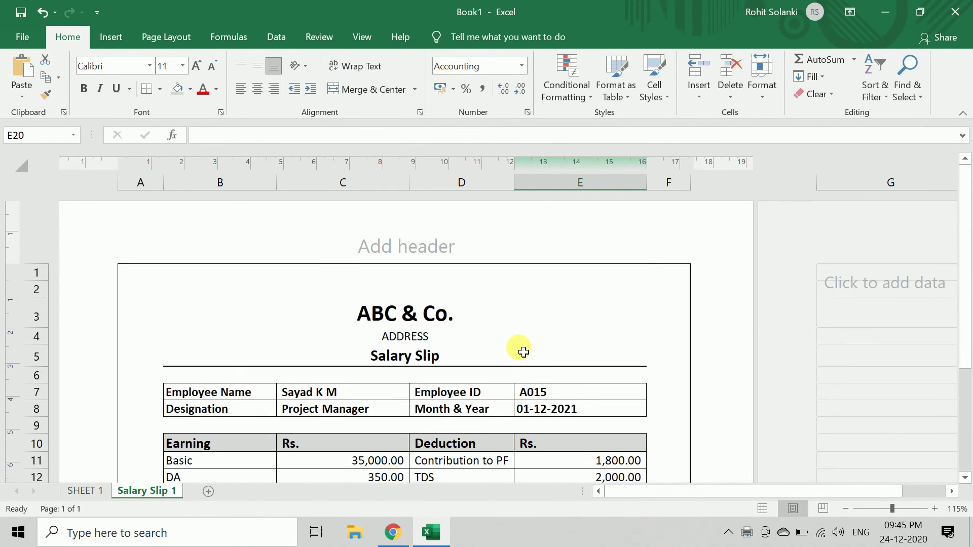